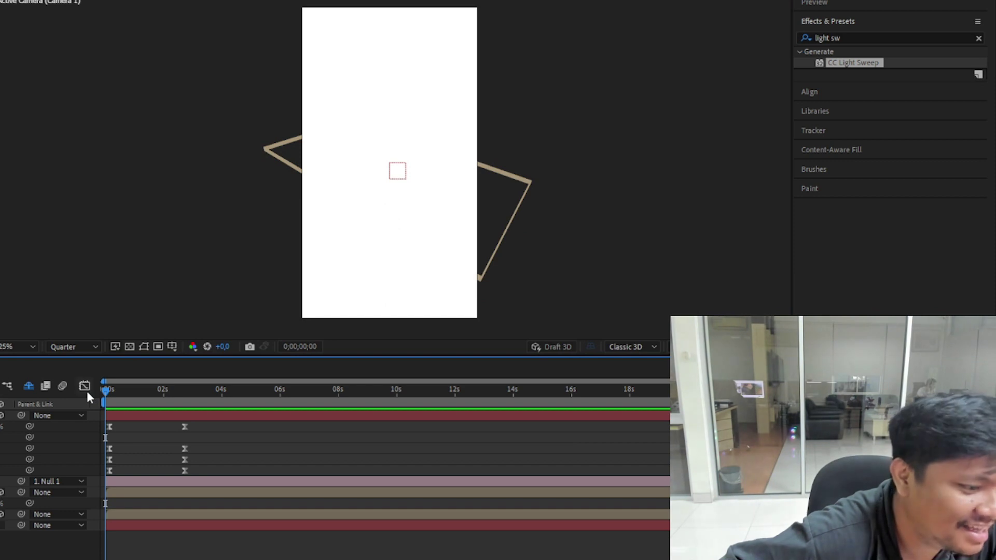
Play back the red M logo animation from the start, including in an enlarged composition view.
{"action": "key", "text": "space"}
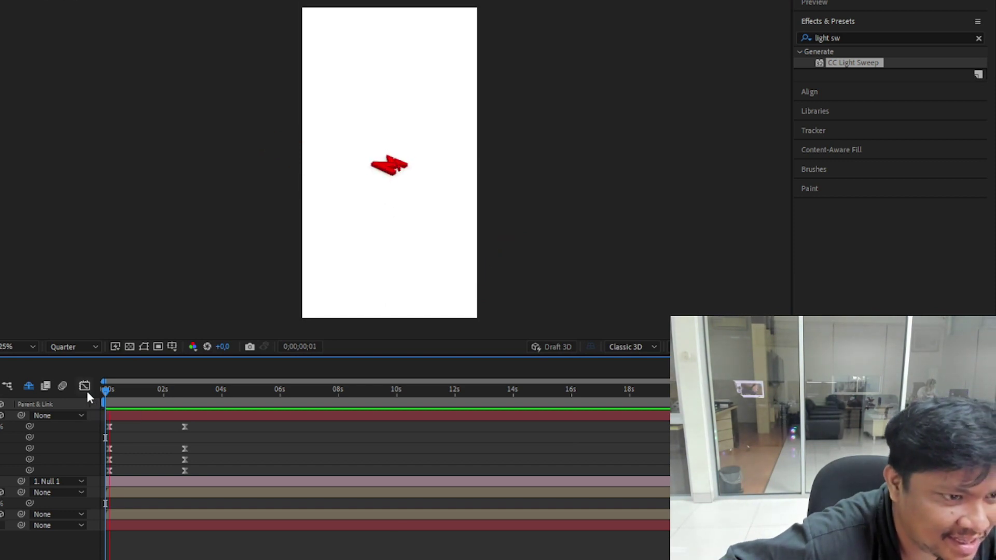
{"action": "key", "text": "space"}
{"action": "left_click_drag", "start_coordinate": [116, 393], "coordinate": [86, 398]}
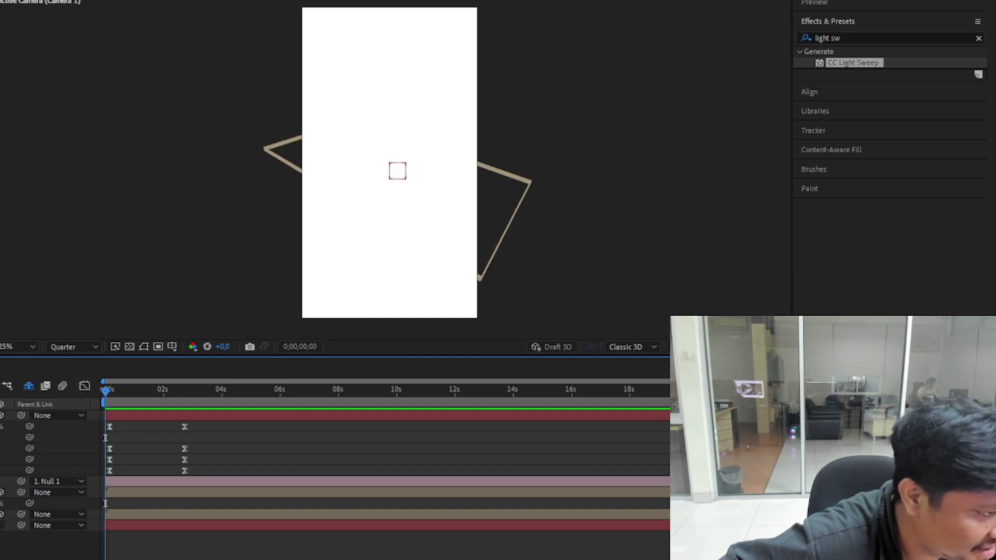
{"action": "key", "text": "grave"}
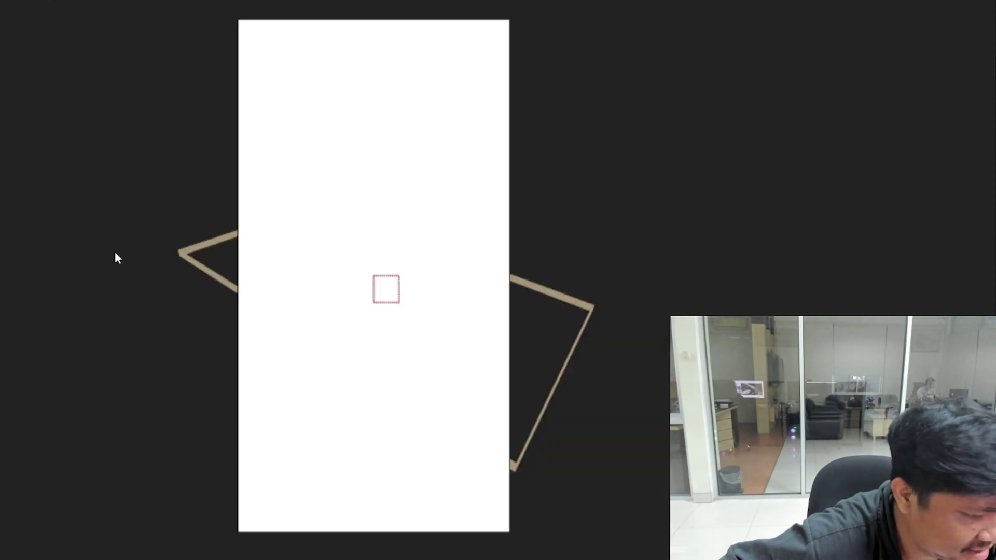
{"action": "key", "text": "space"}
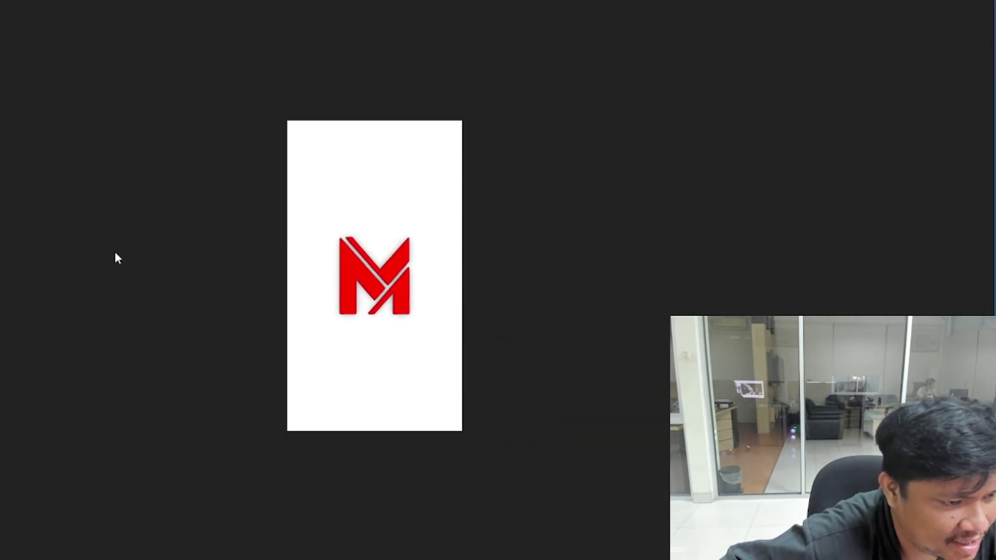
{"action": "key", "text": "grave"}
{"action": "left_click_drag", "start_coordinate": [136, 389], "coordinate": [98, 391]}
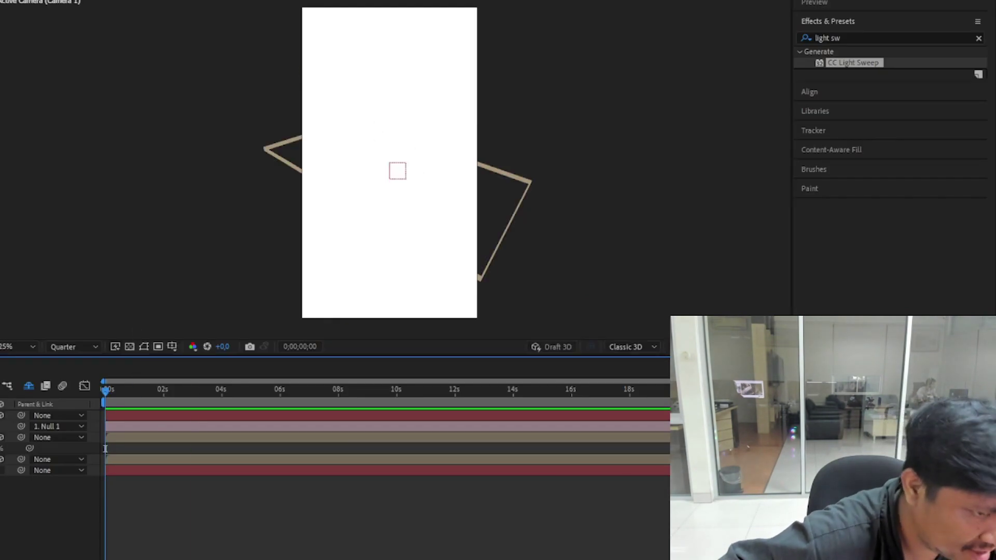
{"action": "key", "text": "space"}
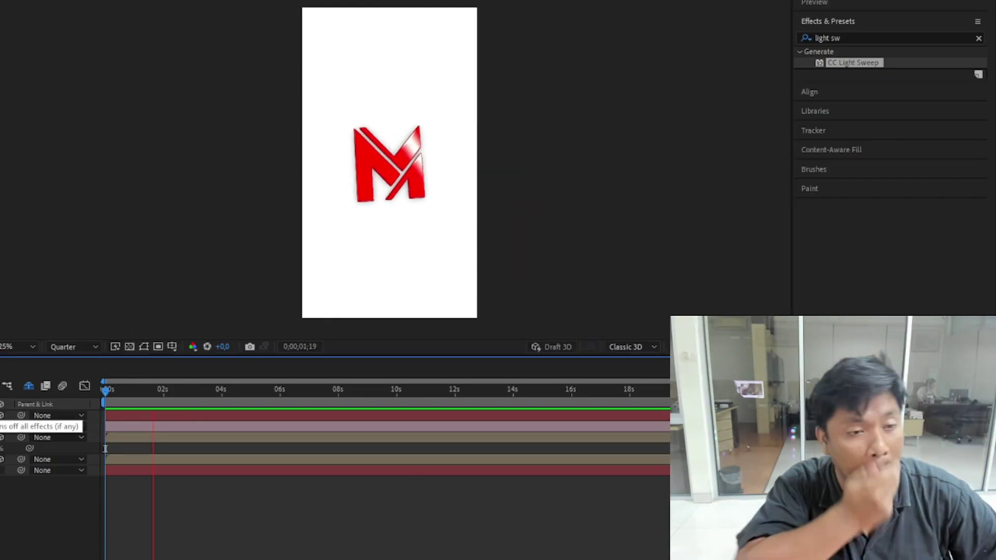
{"action": "key", "text": "grave"}
{"action": "key", "text": "grave"}
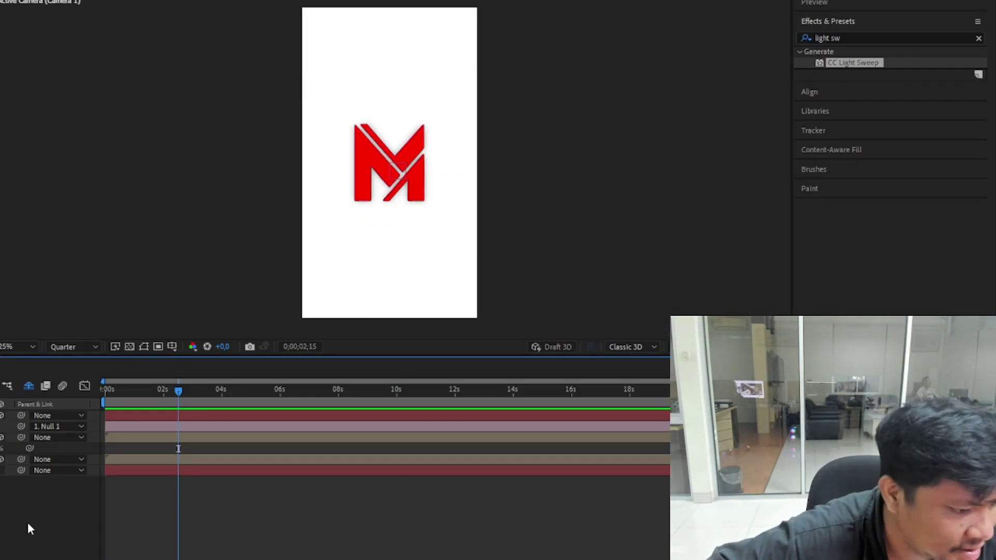
Bring the TULISAN MACKERS PNG from the logo mackers folder into the composition as the topmost layer.
{"action": "mouse_move", "coordinate": [5, 559]}
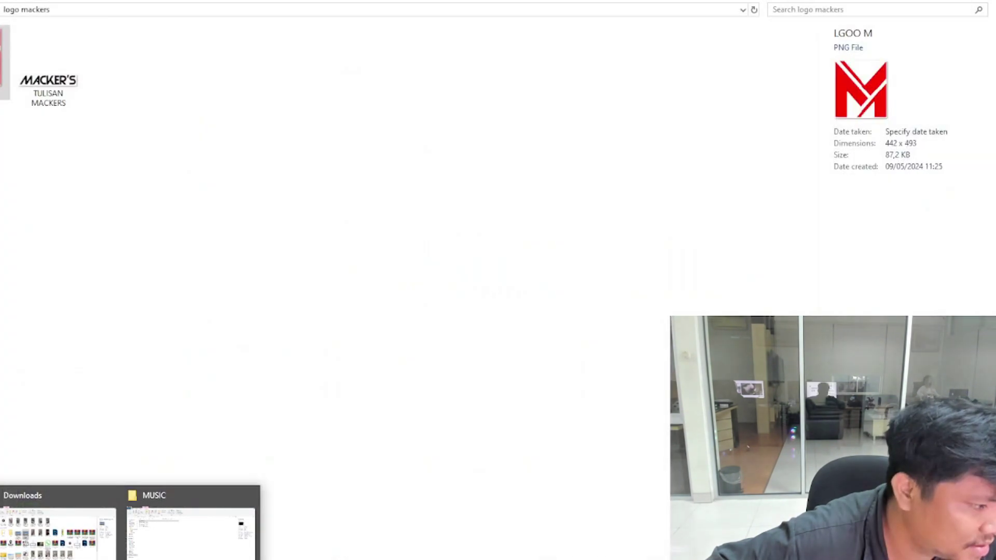
{"action": "left_click", "coordinate": [2, 535]}
{"action": "left_click_drag", "start_coordinate": [46, 80], "coordinate": [1, 394]}
{"action": "key", "text": "alt+Tab"}
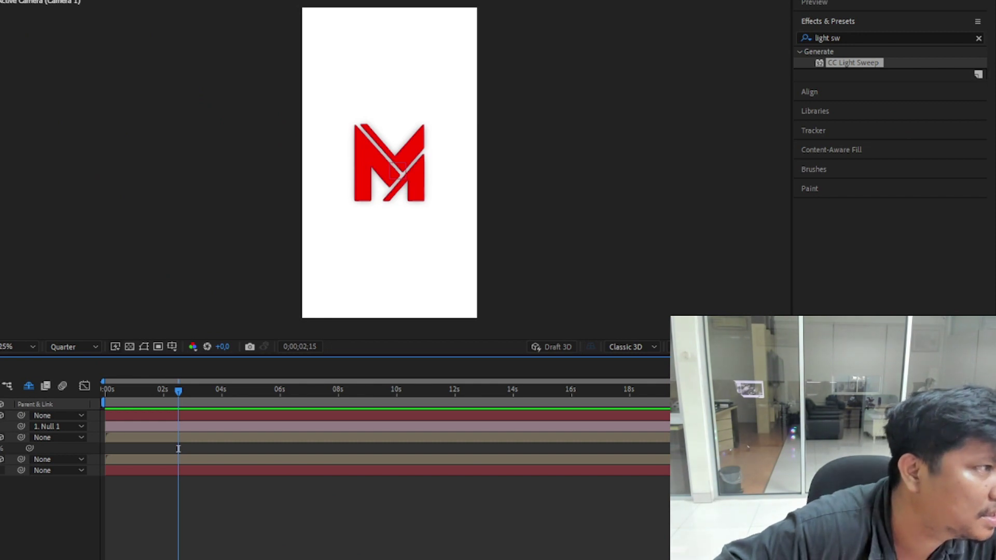
{"action": "key", "text": "alt+Tab"}
{"action": "key", "text": "alt+Tab"}
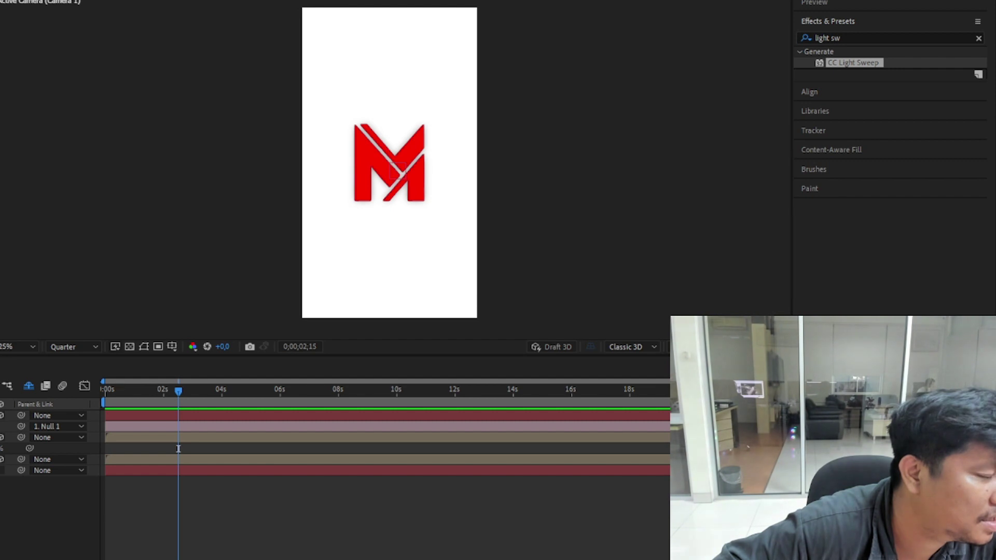
{"action": "left_click_drag", "start_coordinate": [1, 433], "coordinate": [1, 411]}
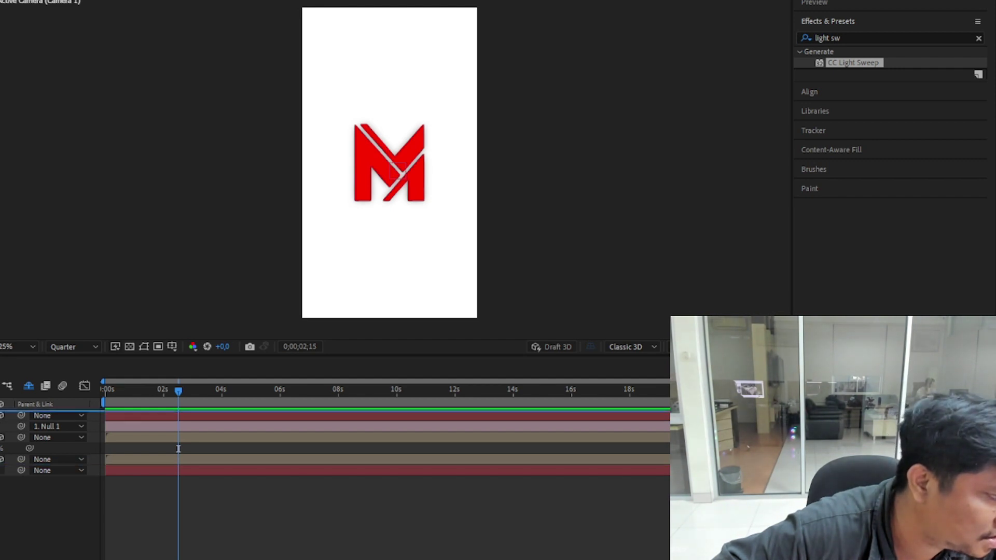
{"action": "key", "text": "ctrl+v"}
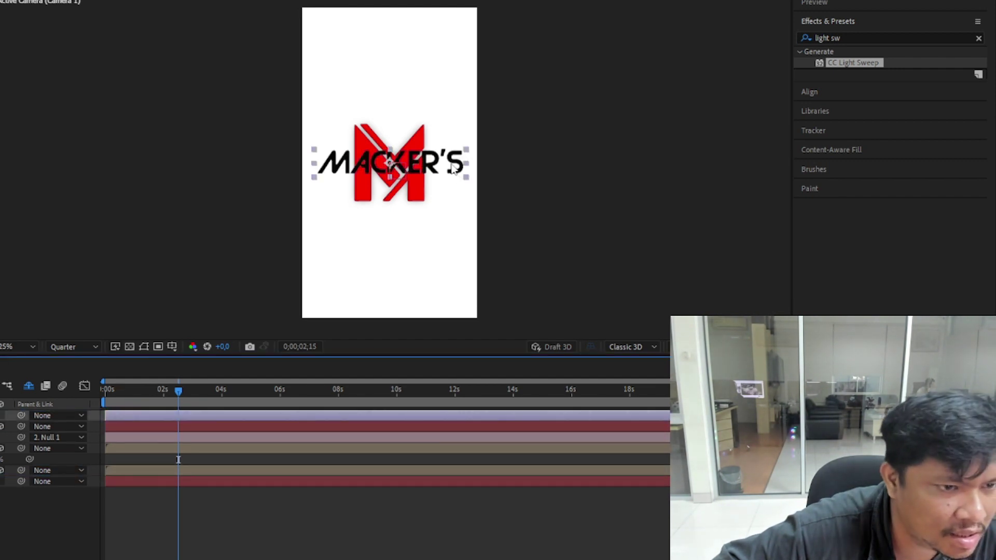
Move the MACKER'S wordmark directly below the red M and scale it down, comparing against the source files.
{"action": "left_click_drag", "start_coordinate": [451, 162], "coordinate": [462, 222]}
{"action": "key", "text": "alt+Tab"}
{"action": "key", "text": "alt+Tab"}
{"action": "key", "text": "ctrl+shift+a"}
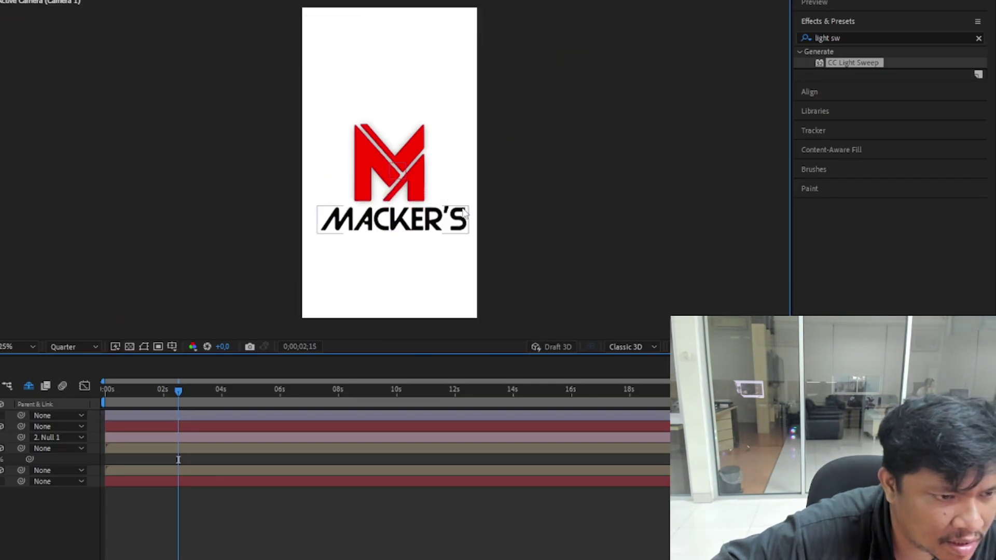
{"action": "left_click", "coordinate": [465, 215]}
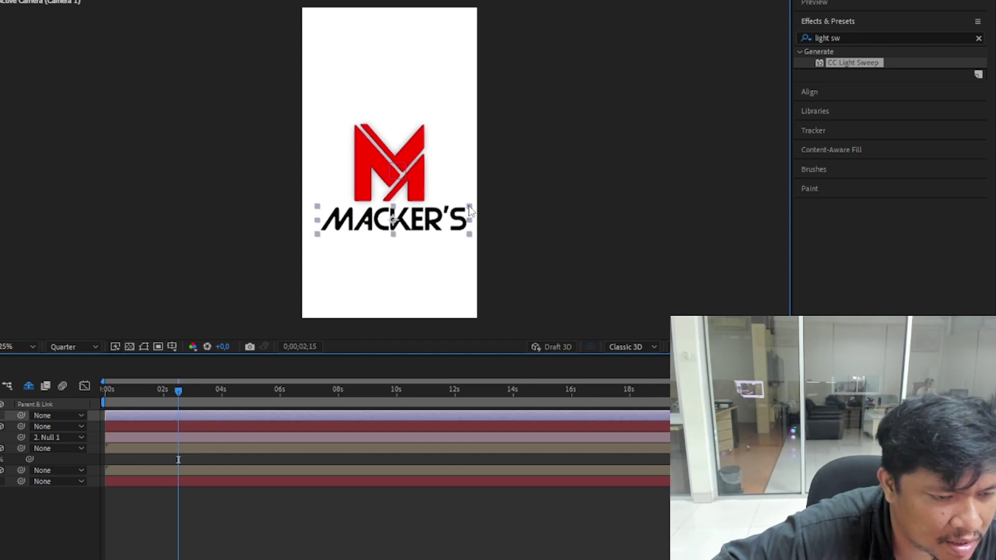
{"action": "left_click_drag", "start_coordinate": [468, 210], "coordinate": [442, 217]}
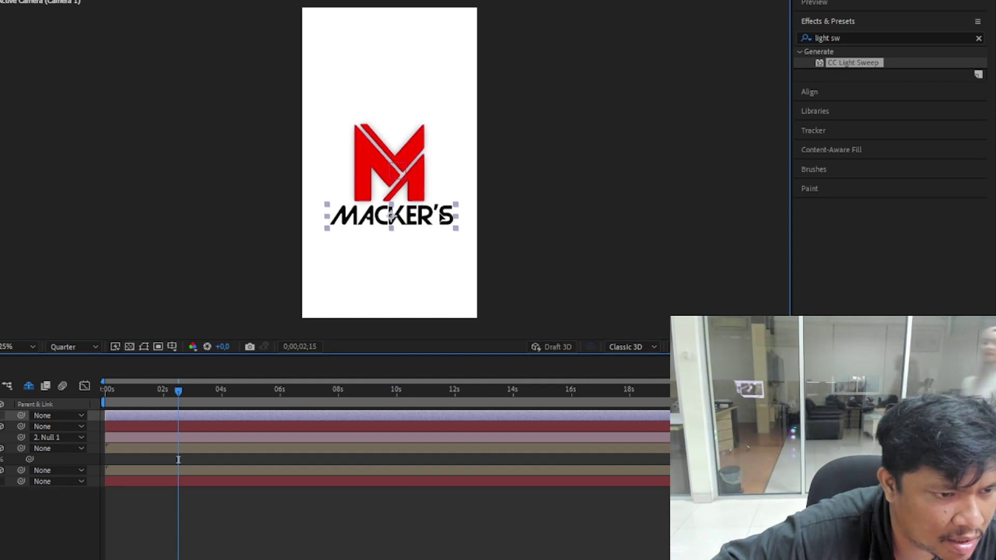
{"action": "key", "text": "alt+Tab"}
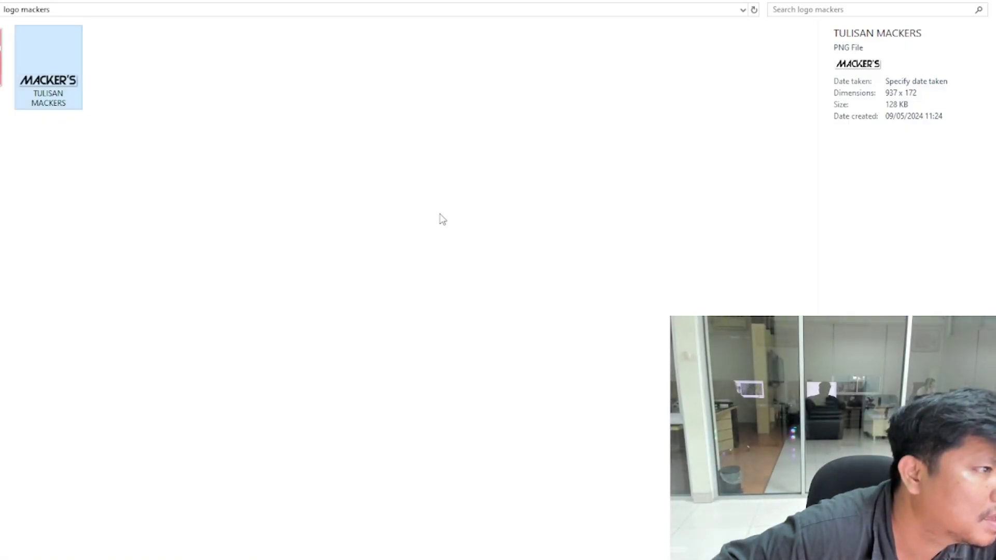
{"action": "key", "text": "alt+Tab"}
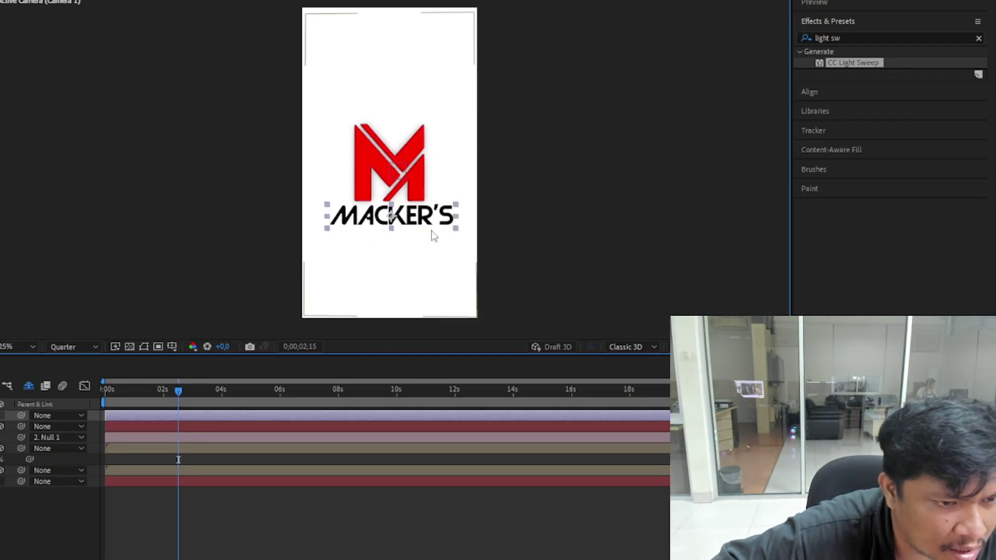
Enlarge the MACKER'S wordmark about its centre until it nearly spans the width of the composition.
{"action": "left_click", "coordinate": [328, 234]}
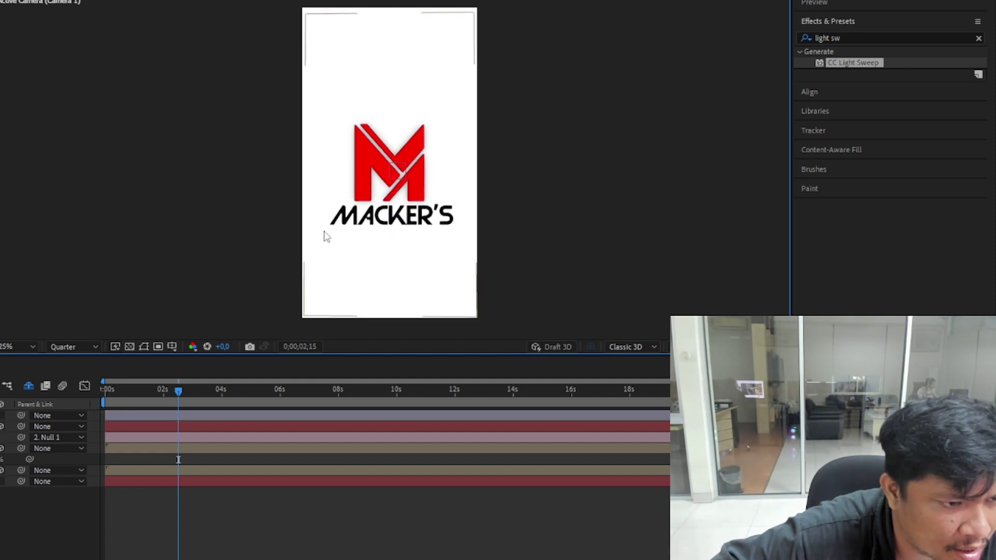
{"action": "left_click", "coordinate": [326, 234]}
{"action": "left_click", "coordinate": [327, 235]}
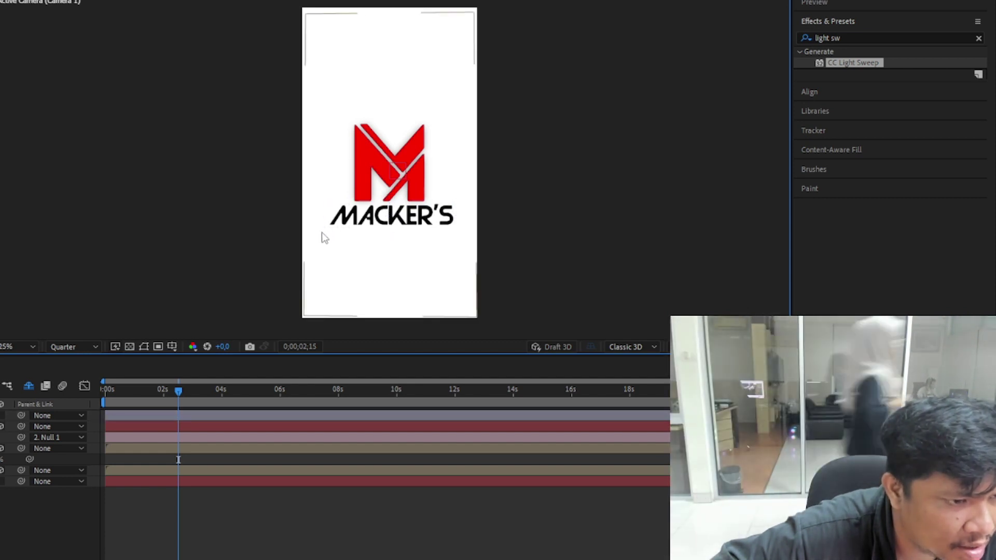
{"action": "left_click", "coordinate": [327, 234]}
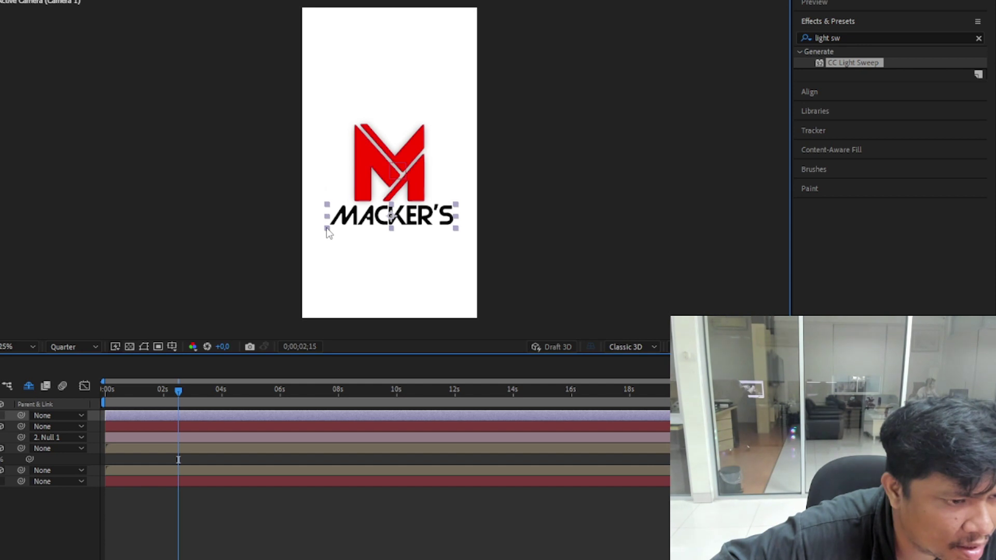
{"action": "left_click_drag", "start_coordinate": [322, 232], "coordinate": [327, 233]}
{"action": "key", "text": "alt+KP_Subtract"}
{"action": "key", "text": "alt+KP_Subtract"}
{"action": "key", "text": "alt+KP_Subtract"}
{"action": "key", "text": "alt+KP_Subtract"}
{"action": "key", "text": "alt+KP_Subtract"}
{"action": "key", "text": "alt+KP_Subtract"}
{"action": "key", "text": "alt+KP_Subtract"}
{"action": "key", "text": "alt+KP_Subtract"}
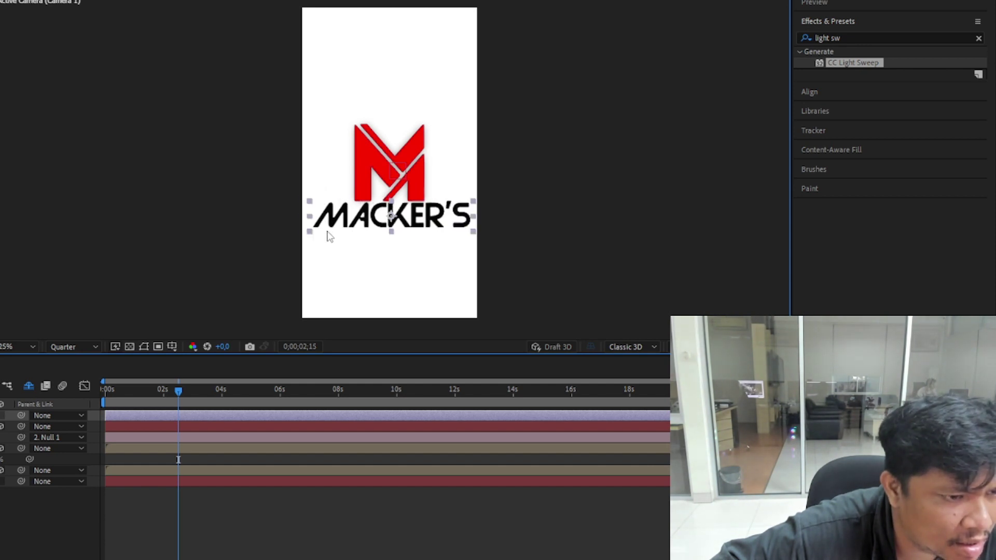
{"action": "key", "text": "alt+Tab"}
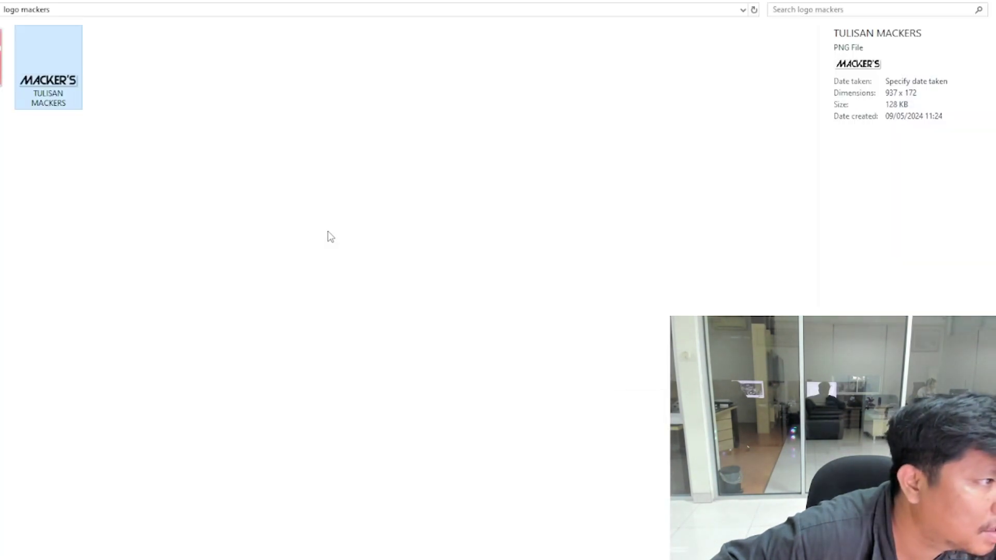
{"action": "key", "text": "alt+Tab"}
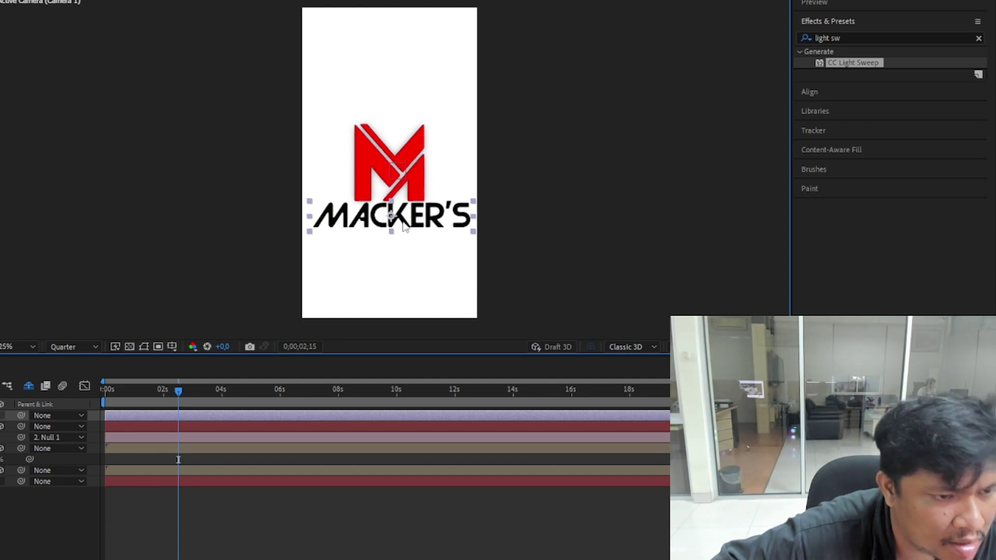
Nudge the MACKER'S wordmark slightly down from the M and reduce its size a little to leave side margins.
{"action": "left_click", "coordinate": [474, 207]}
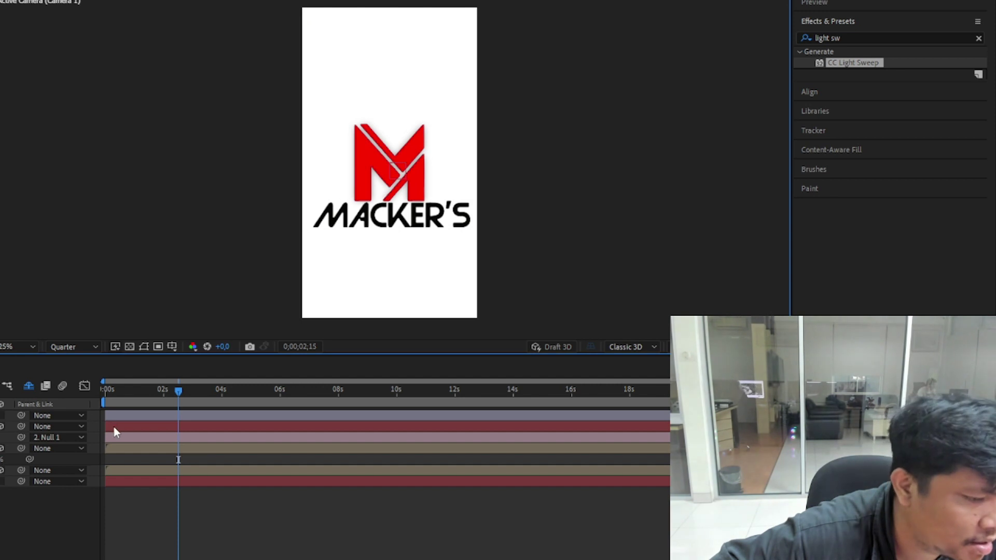
{"action": "left_click", "coordinate": [391, 228]}
{"action": "left_click_drag", "start_coordinate": [409, 225], "coordinate": [410, 228]}
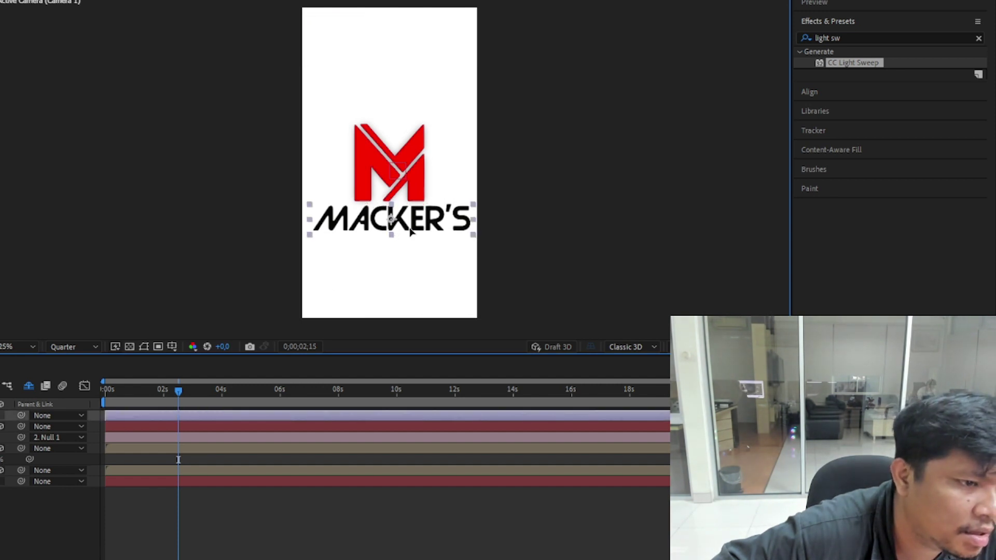
{"action": "left_click", "coordinate": [538, 264]}
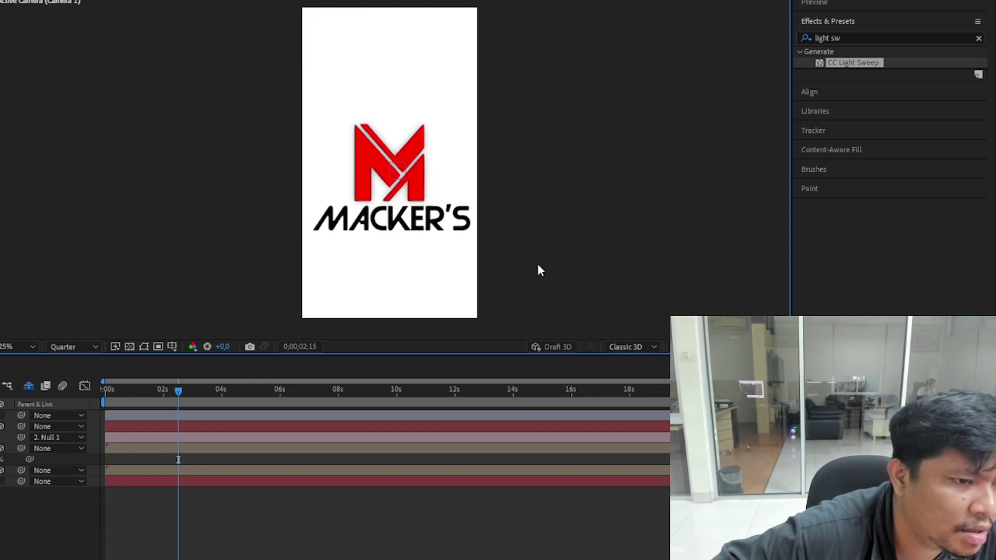
{"action": "left_click", "coordinate": [436, 232]}
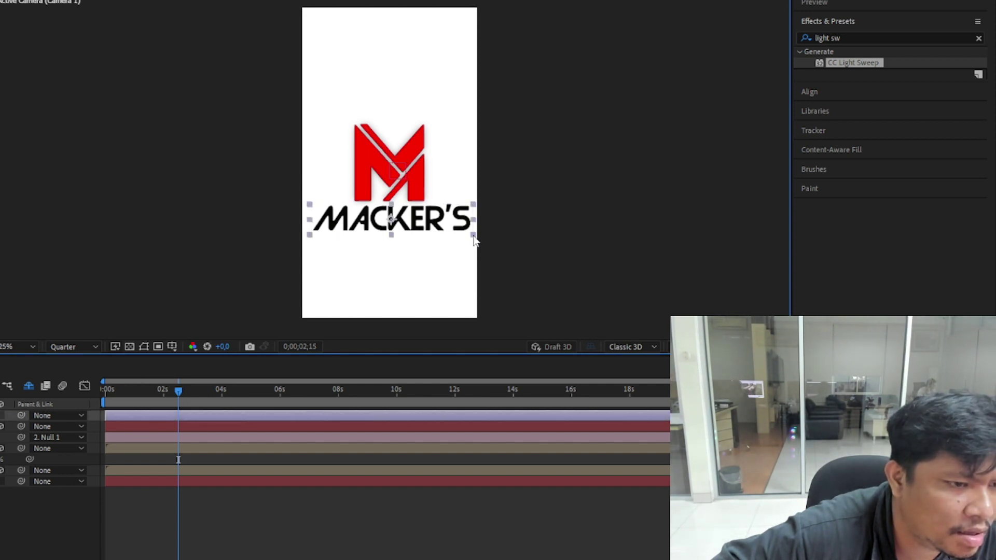
{"action": "left_click_drag", "start_coordinate": [473, 236], "coordinate": [462, 231]}
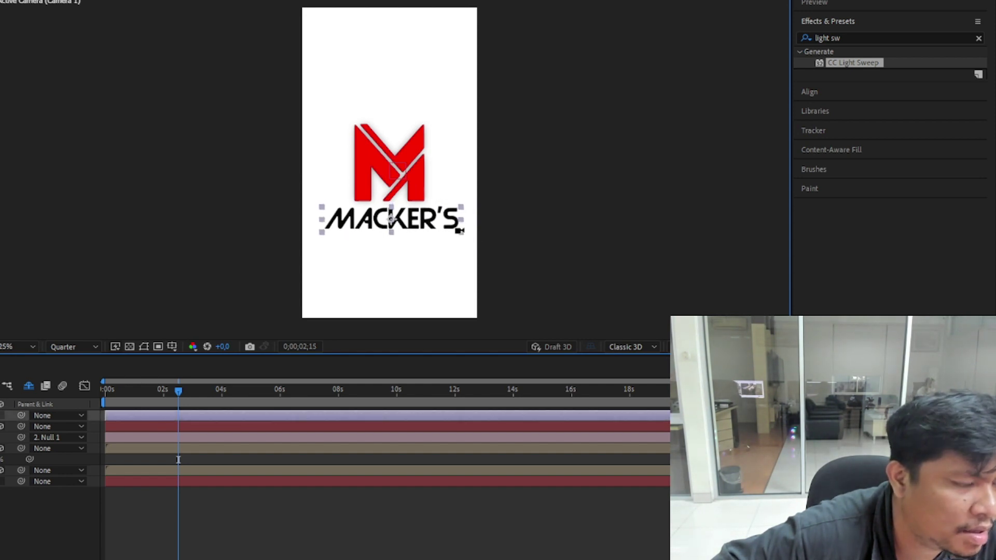
{"action": "key", "text": "alt+Tab"}
{"action": "left_click", "coordinate": [0, 65]}
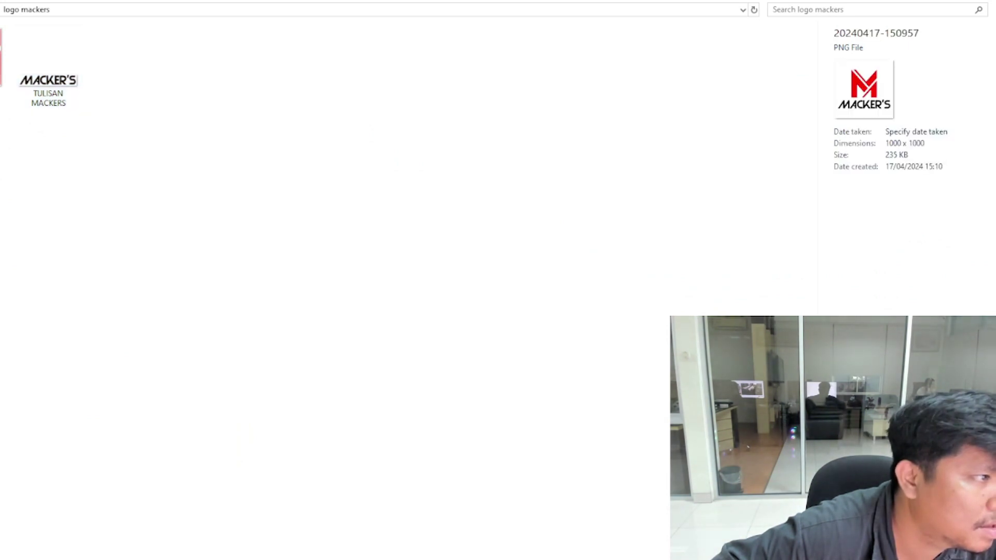
{"action": "key", "text": "alt+Tab"}
{"action": "left_click_drag", "start_coordinate": [0, 65], "coordinate": [347, 207]}
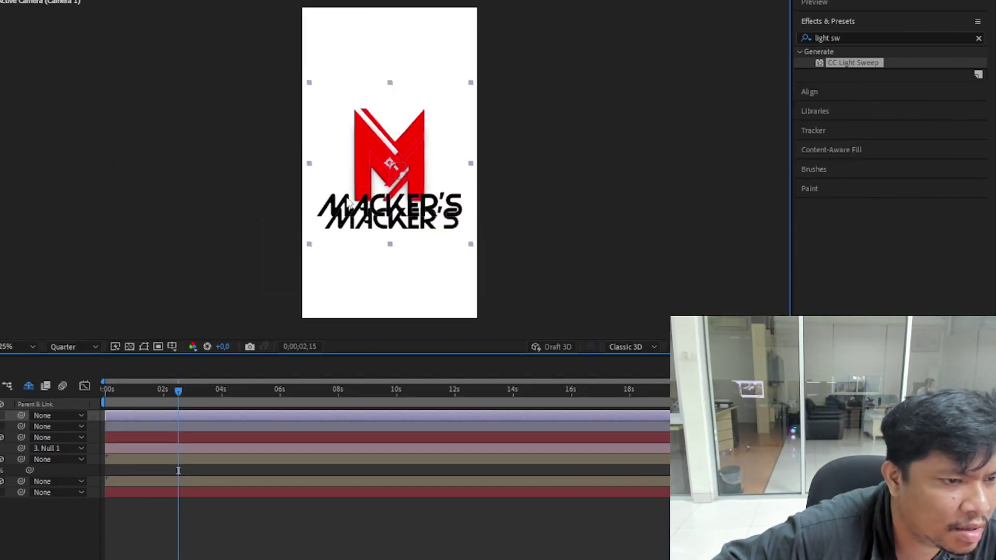
{"action": "mouse_move", "coordinate": [363, 157]}
{"action": "left_mouse_down"}
{"action": "mouse_move", "coordinate": [363, 135]}
{"action": "mouse_move", "coordinate": [363, 171]}
{"action": "left_mouse_up"}
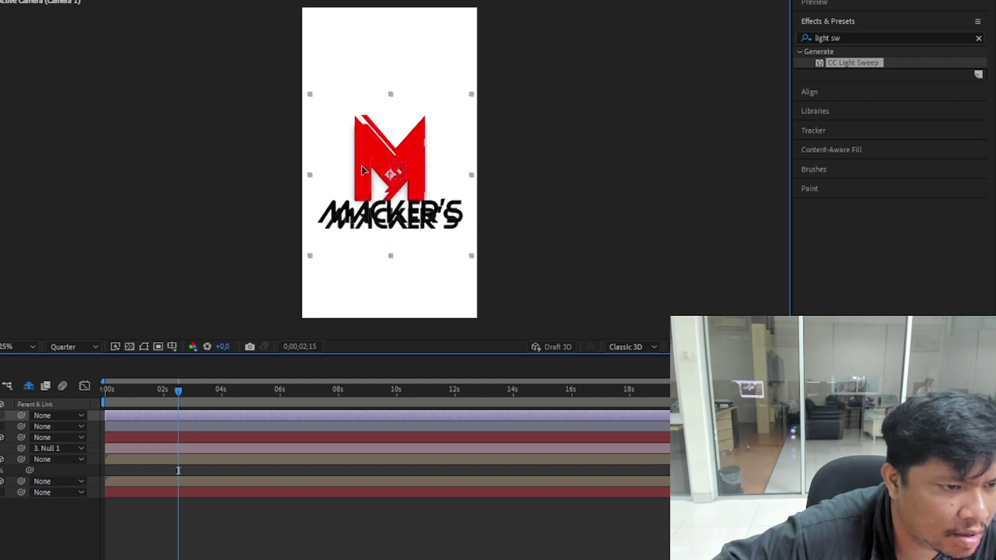
{"action": "scroll", "coordinate": [332, 220], "scroll_direction": "up", "scroll_amount": 8}
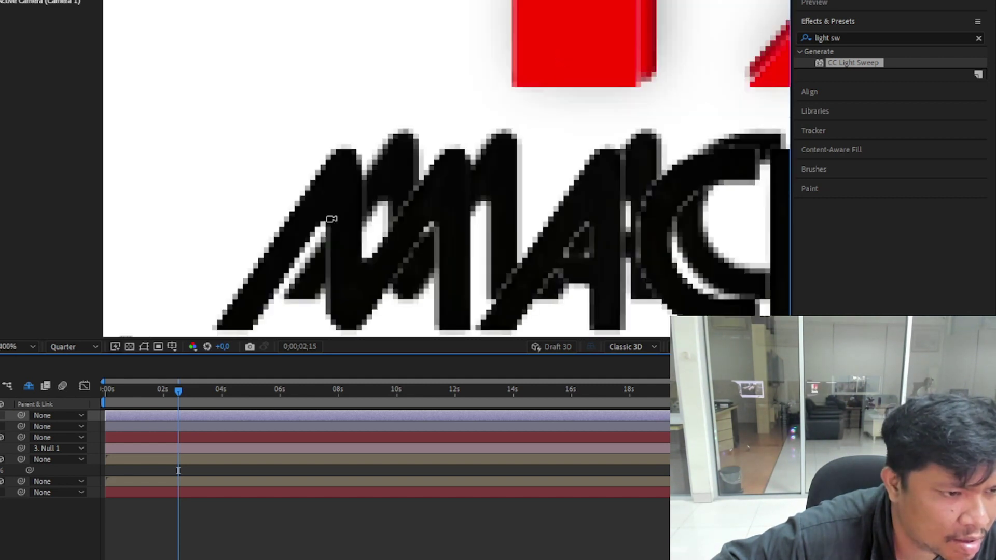
{"action": "scroll", "coordinate": [332, 220], "scroll_direction": "down", "scroll_amount": 5}
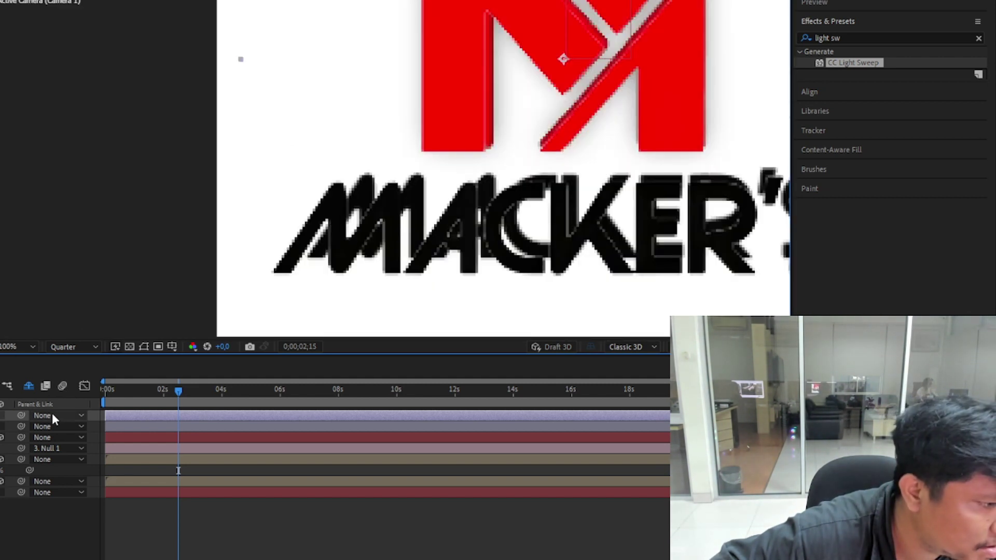
Lower the opacity of the complete-logo reference layer so the MACKER'S wordmark beneath shows through it.
{"action": "key", "text": "space"}
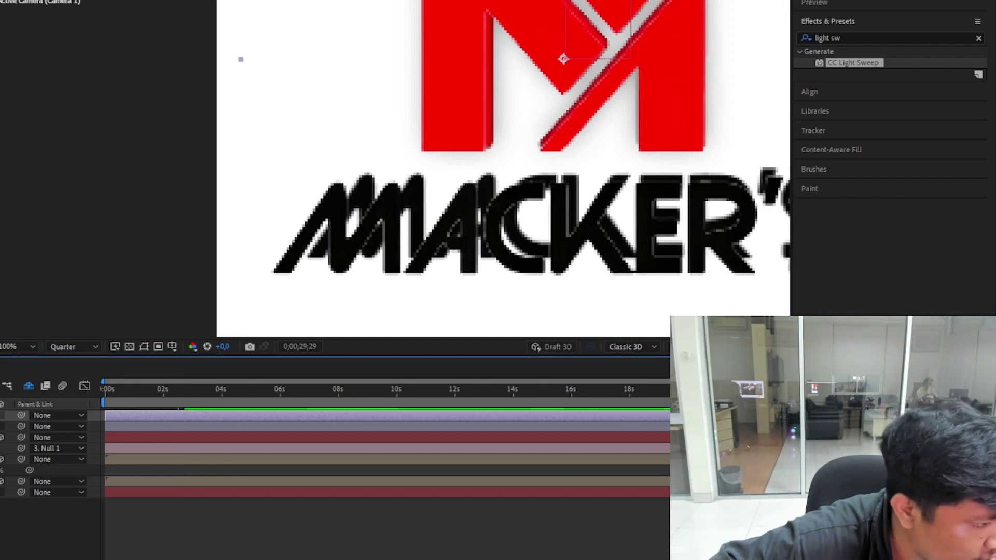
{"action": "key", "text": "e"}
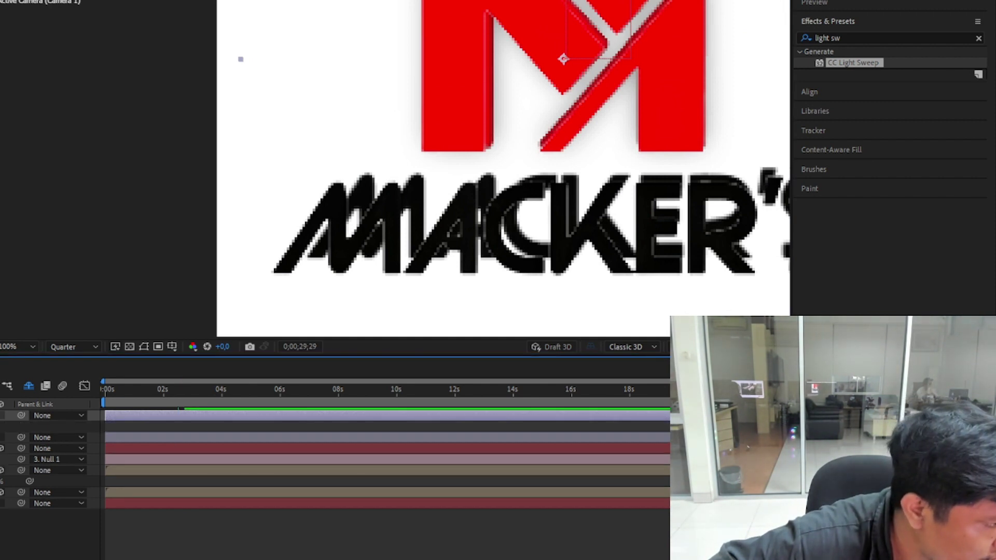
{"action": "left_click", "coordinate": [0, 426]}
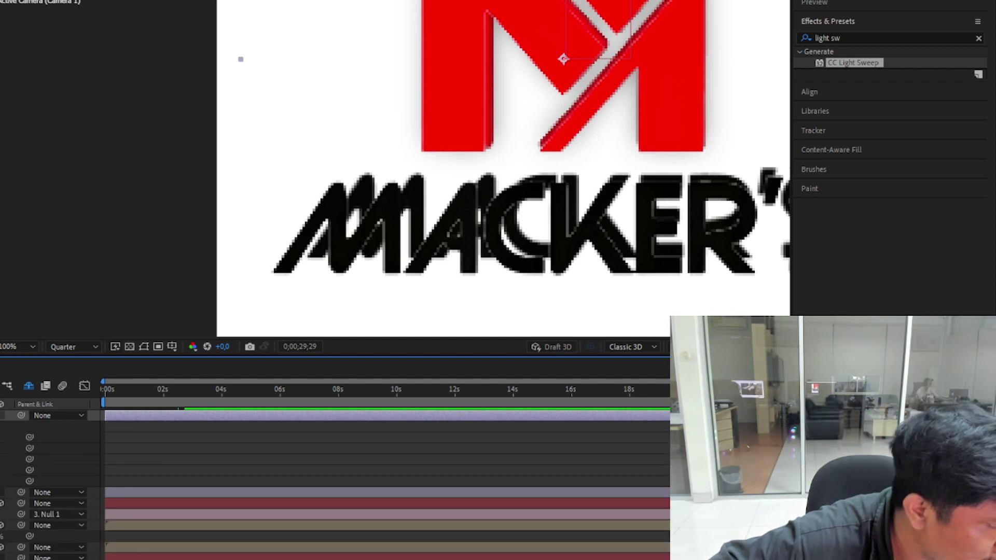
{"action": "left_click_drag", "start_coordinate": [6, 470], "coordinate": [3, 470]}
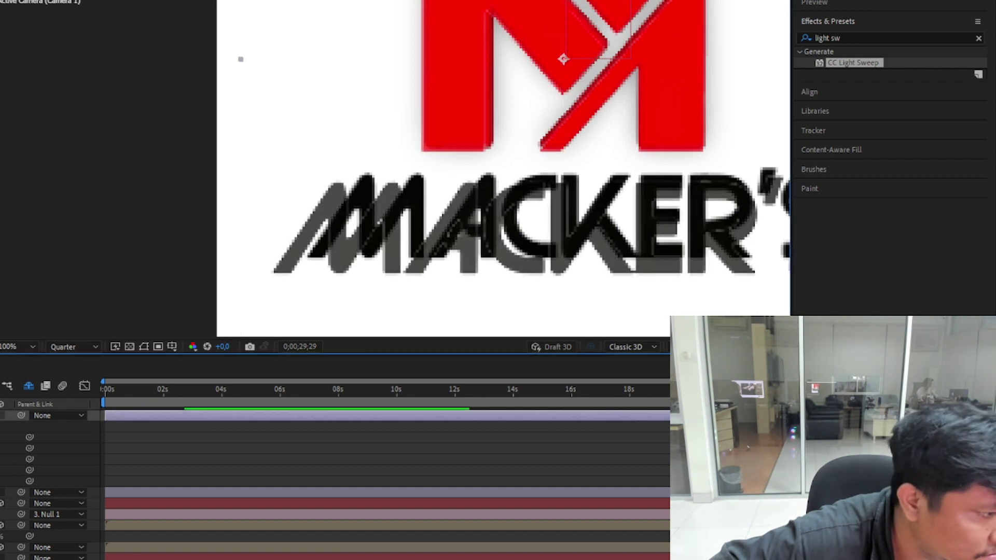
Move the MACKER'S wordmark down and sideways until its first letters line up with the semi-transparent reference.
{"action": "left_click", "coordinate": [1, 552]}
{"action": "left_click", "coordinate": [420, 222]}
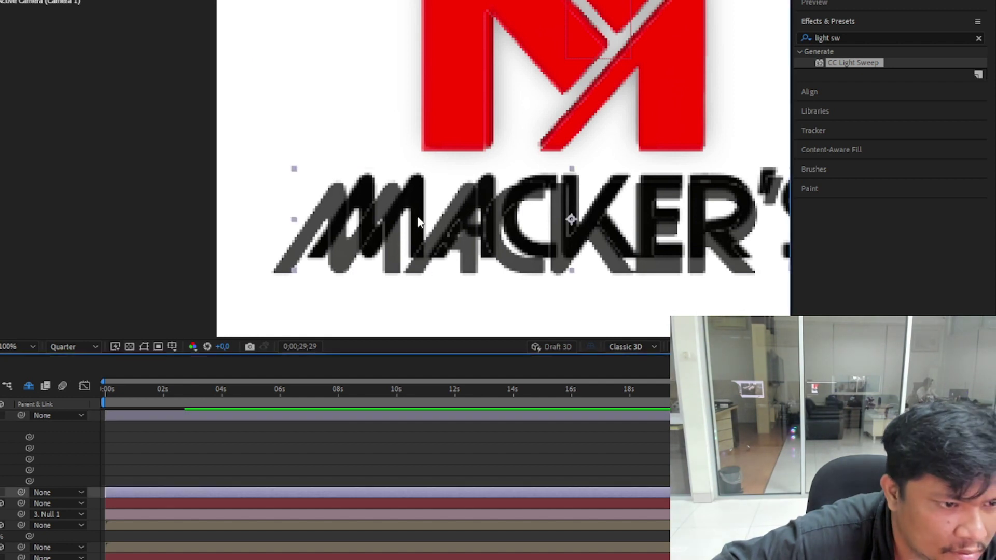
{"action": "left_click_drag", "start_coordinate": [414, 213], "coordinate": [391, 224]}
{"action": "key", "text": "Right"}
{"action": "key", "text": "Right"}
{"action": "key", "text": "Right"}
{"action": "key", "text": "Down"}
{"action": "key", "text": "Down"}
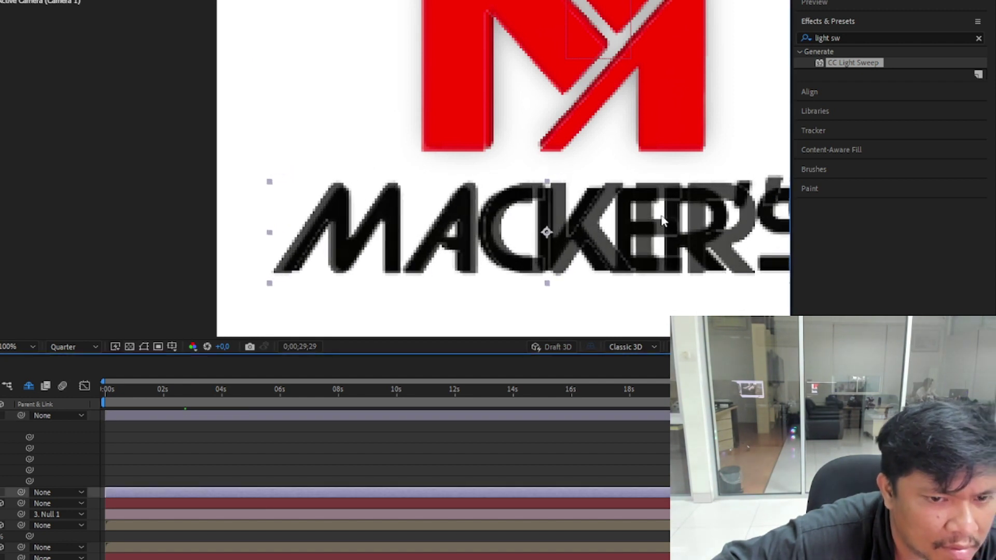
{"action": "left_click_drag", "start_coordinate": [645, 213], "coordinate": [424, 220]}
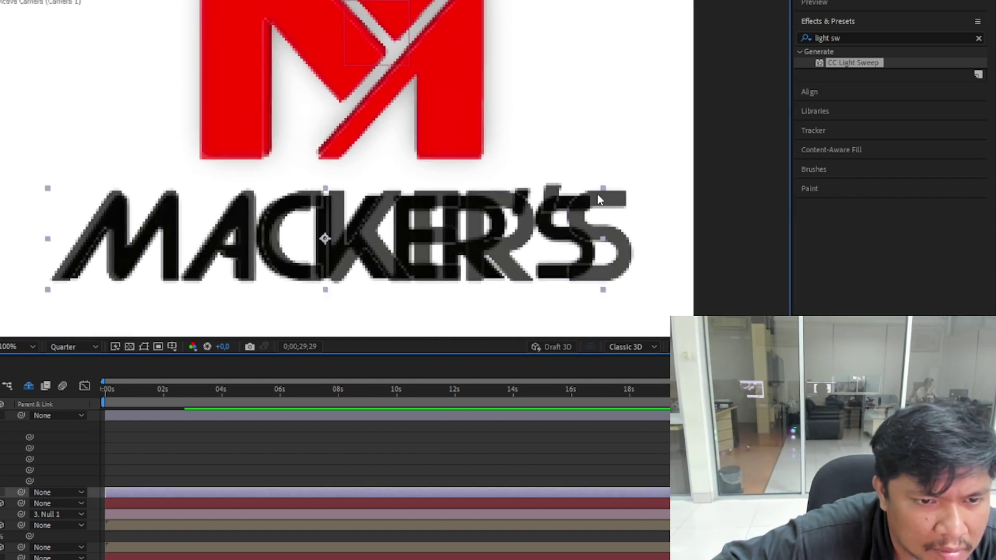
Enlarge the wordmark slightly about its centre and shift it until all its letters coincide with the reference logo.
{"action": "left_click_drag", "start_coordinate": [603, 191], "coordinate": [626, 185]}
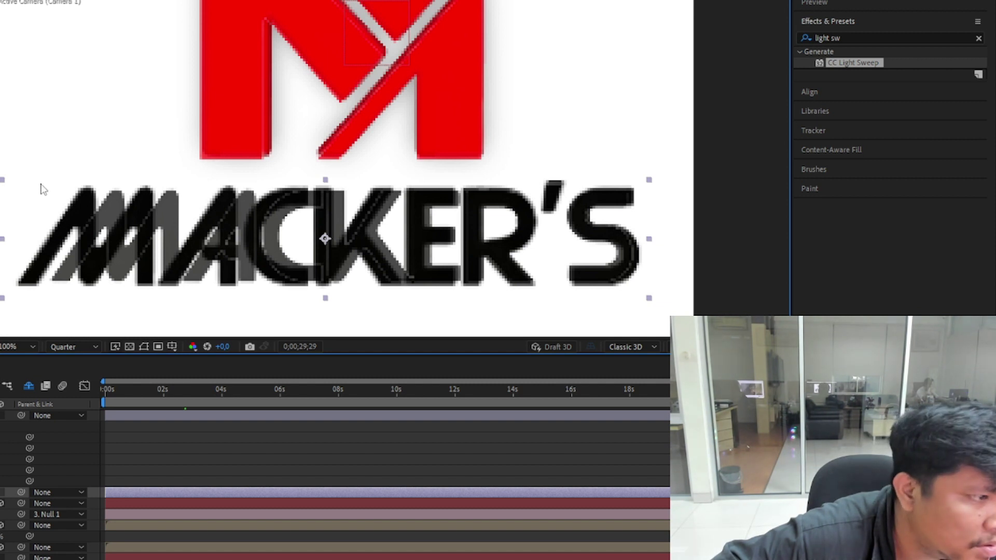
{"action": "left_click", "coordinate": [5, 184]}
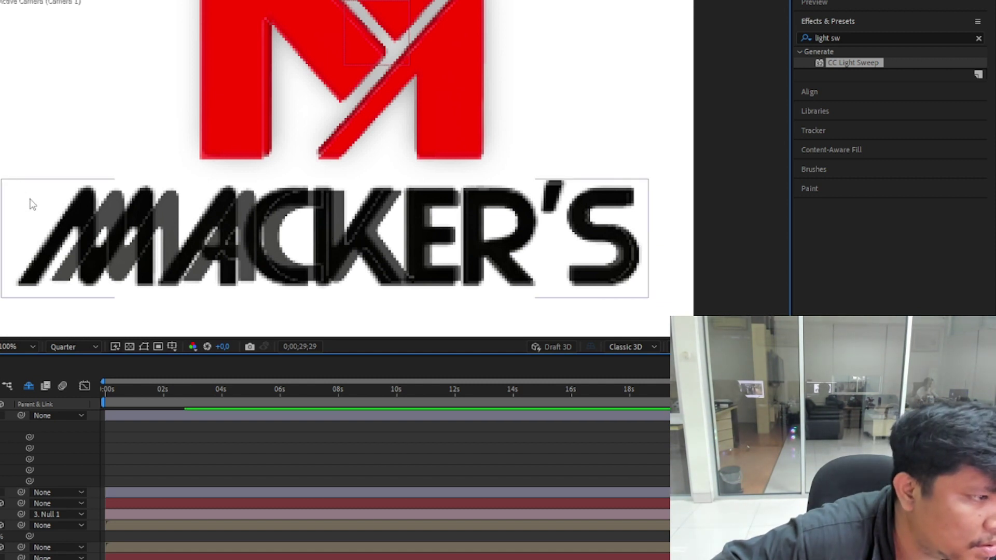
{"action": "left_click", "coordinate": [12, 192]}
{"action": "left_click_drag", "start_coordinate": [4, 181], "coordinate": [45, 195]}
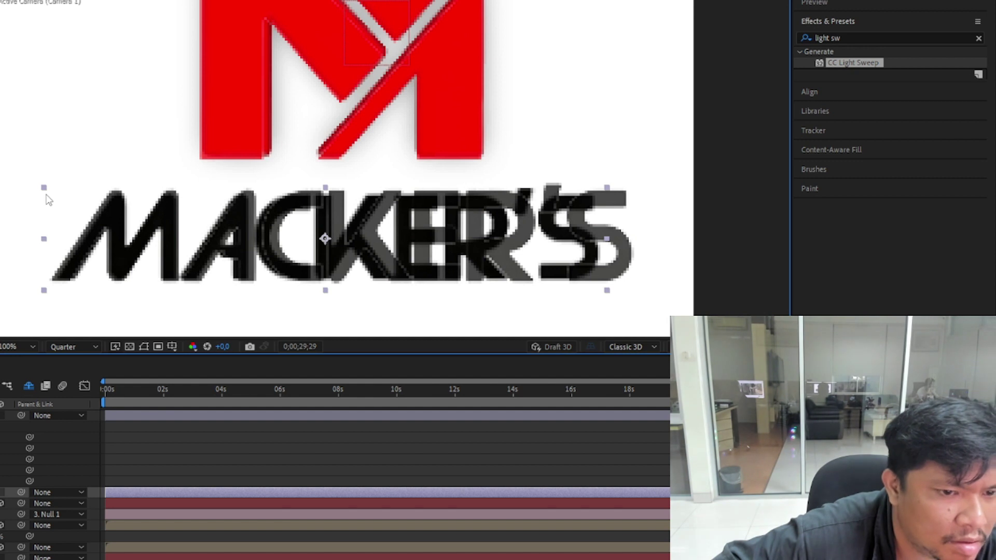
{"action": "left_click_drag", "start_coordinate": [37, 192], "coordinate": [32, 186]}
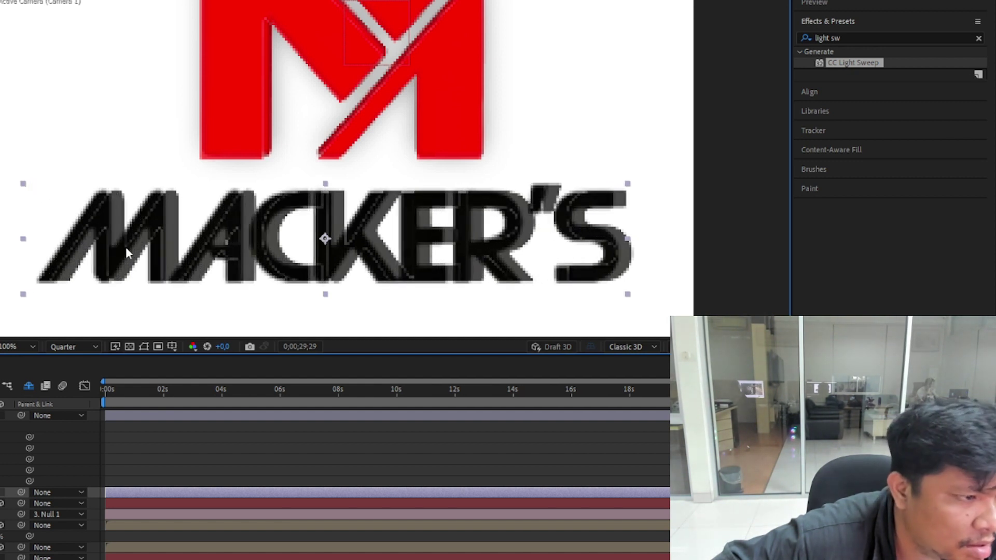
{"action": "left_click_drag", "start_coordinate": [133, 244], "coordinate": [142, 244]}
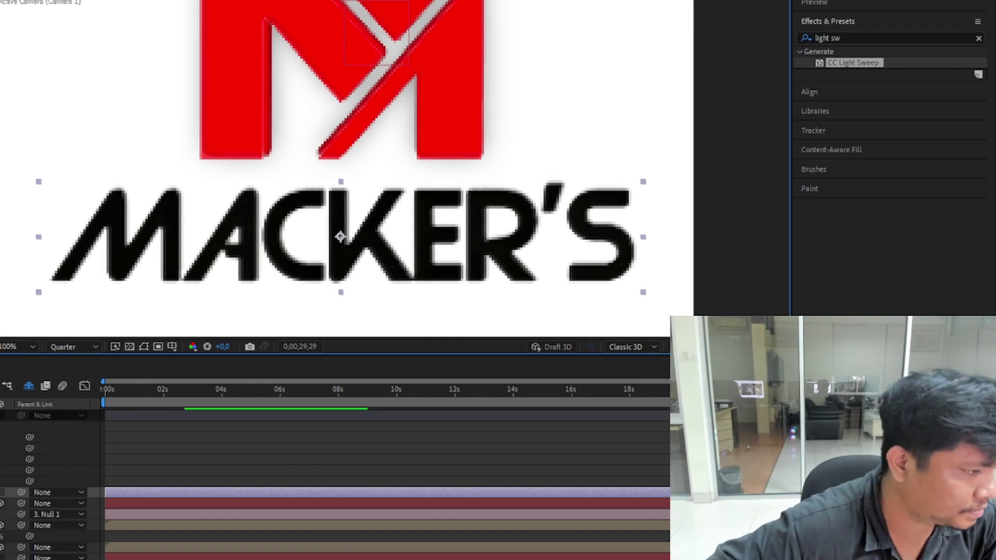
Compare the match by toggling the complete-logo reference layer's visibility, and delete that layer from the composition.
{"action": "left_click", "coordinate": [1, 416]}
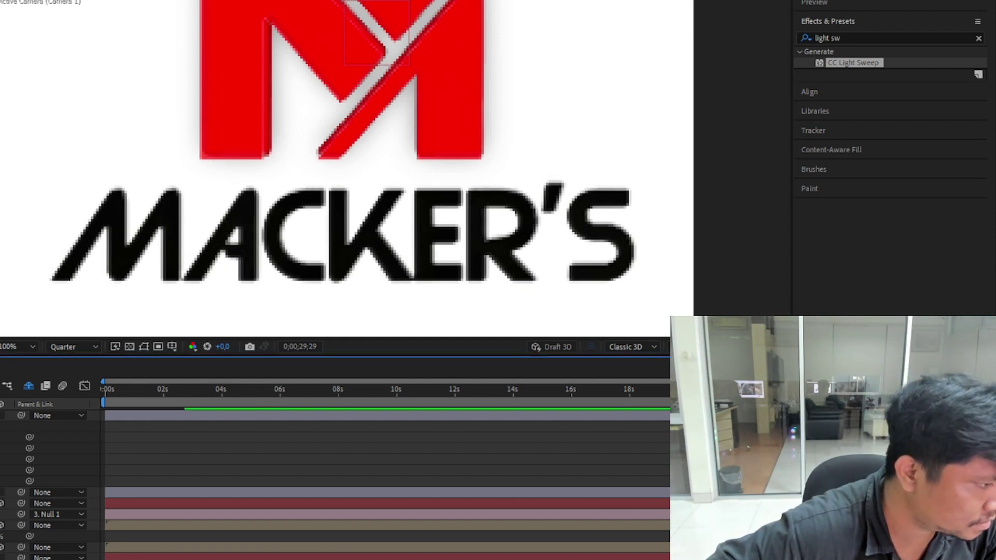
{"action": "left_click", "coordinate": [1, 416]}
{"action": "key", "text": "Delete"}
{"action": "scroll", "coordinate": [315, 200], "scroll_direction": "down", "scroll_amount": 1}
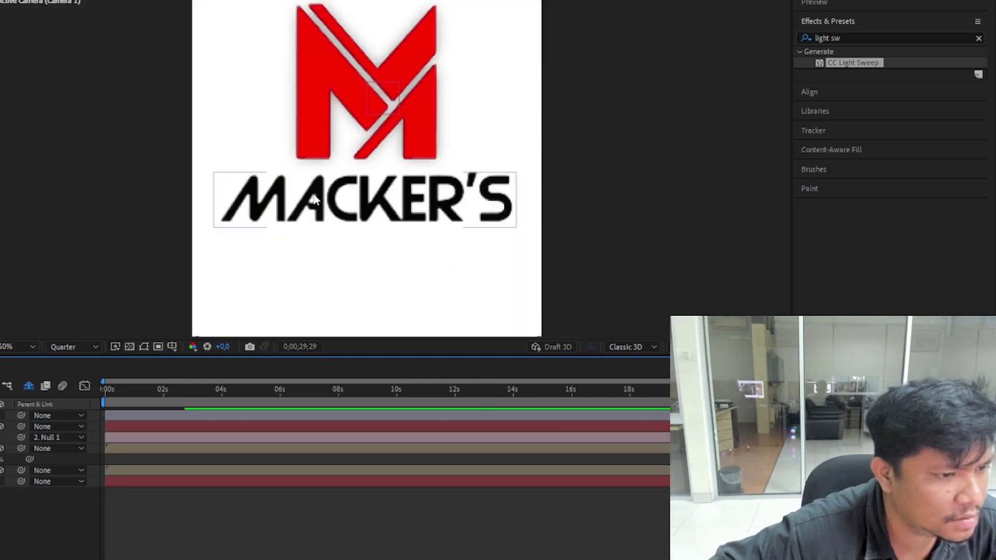
{"action": "key", "text": "comma"}
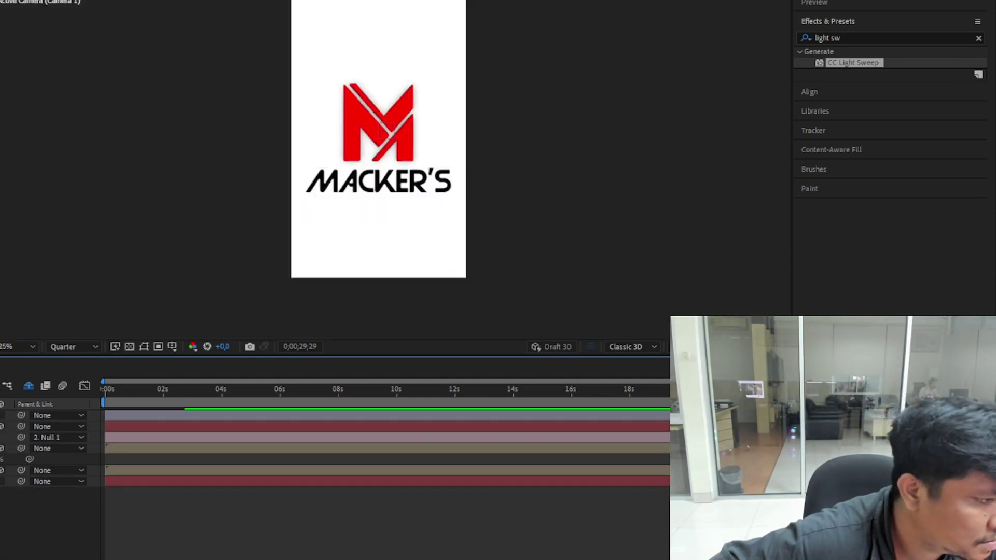
Set position, scale and opacity keyframes for the MACKER'S wordmark at 0;00;02;05, with the wordmark in its final pose.
{"action": "left_click", "coordinate": [1, 416]}
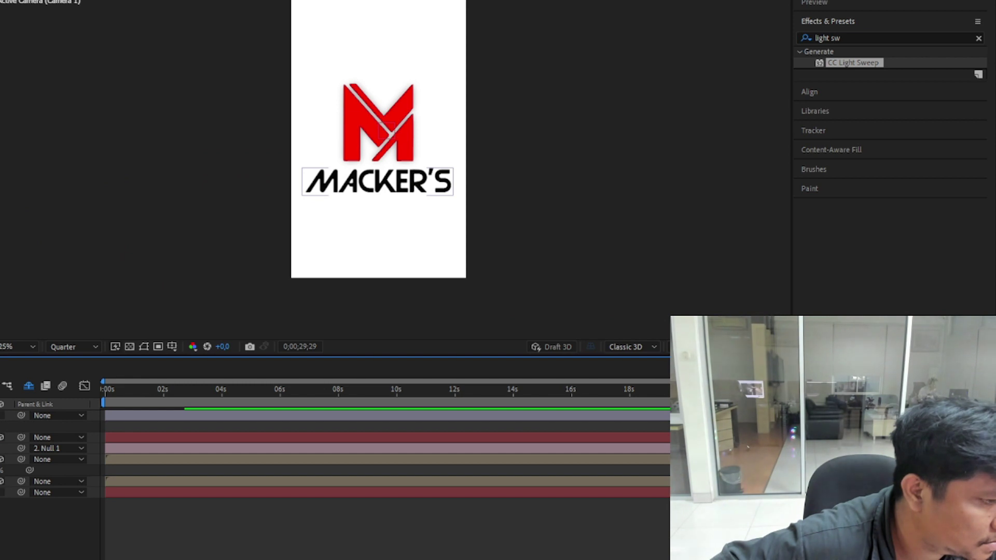
{"action": "left_click", "coordinate": [1, 426]}
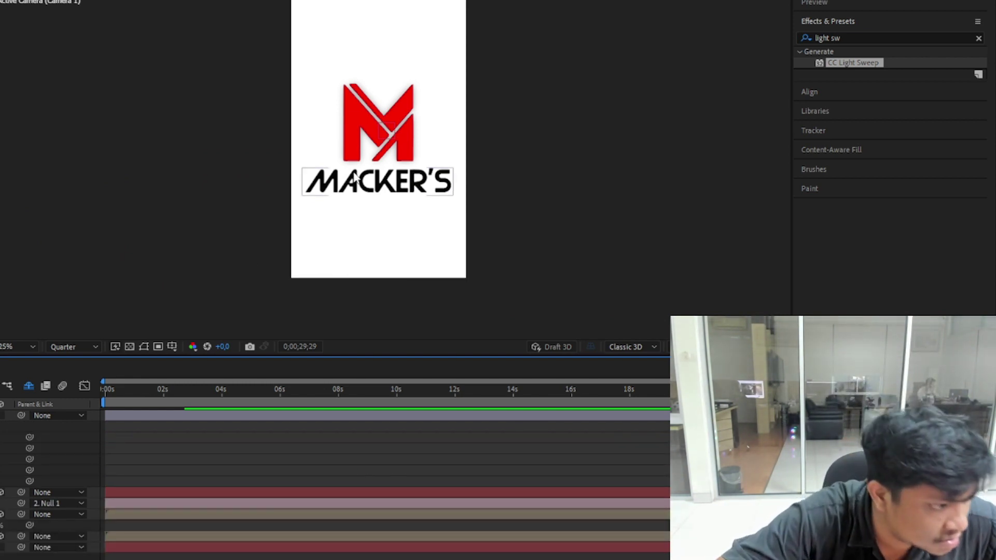
{"action": "left_click", "coordinate": [378, 182]}
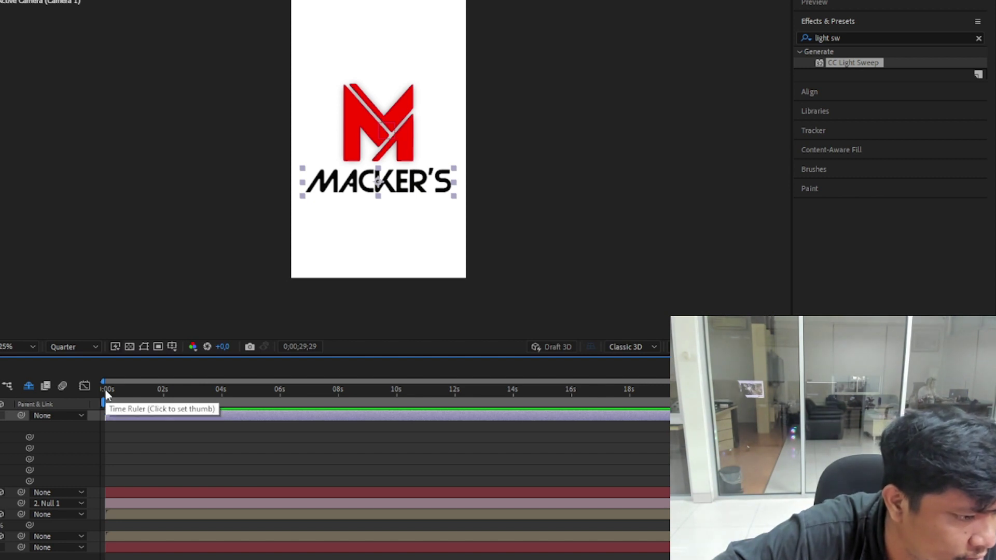
{"action": "left_click", "coordinate": [108, 390]}
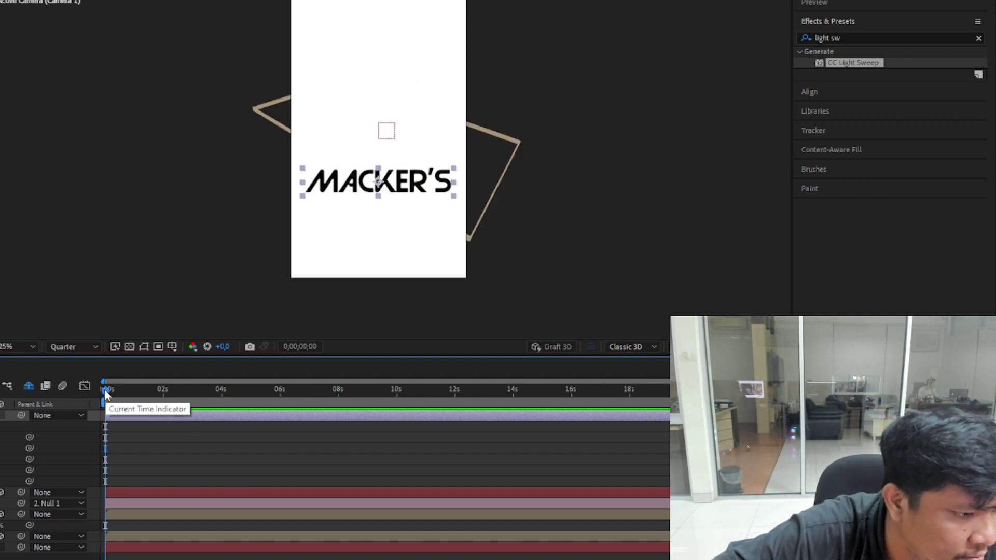
{"action": "left_click_drag", "start_coordinate": [105, 396], "coordinate": [167, 394]}
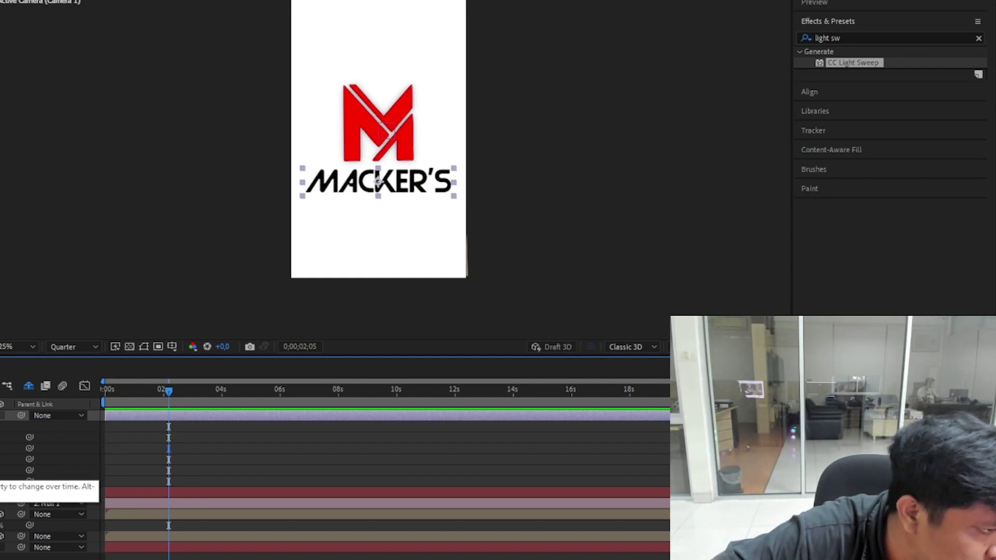
{"action": "left_click", "coordinate": [0, 459]}
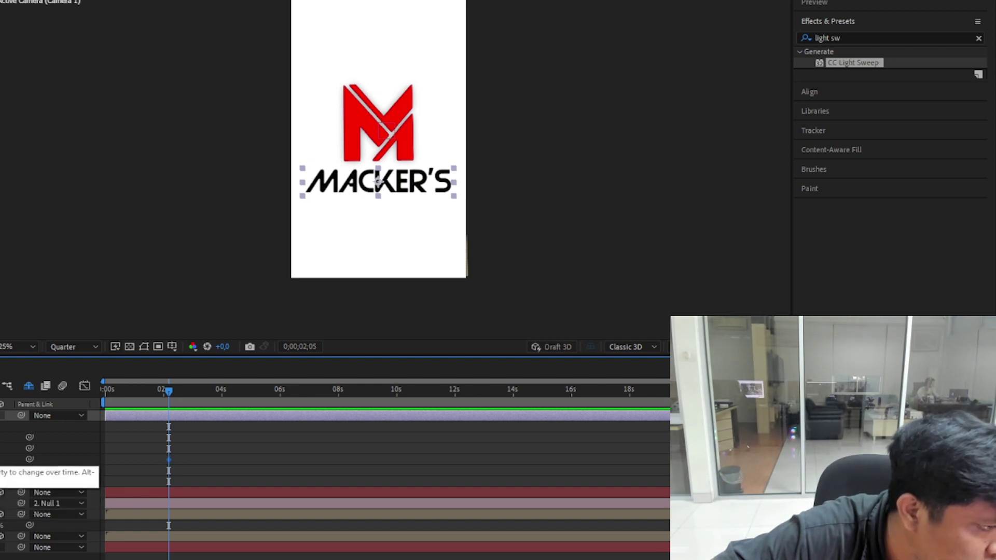
{"action": "left_click", "coordinate": [0, 448]}
{"action": "left_click", "coordinate": [0, 481]}
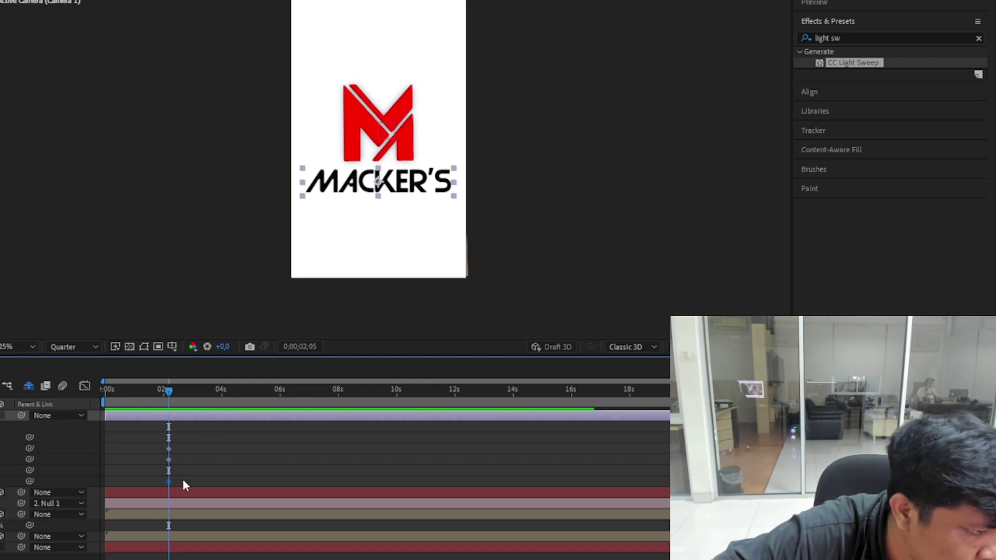
Shift these keyframes to just before two seconds and keyframe the wordmark smaller, lower and fully transparent at 0;00;00;12.
{"action": "left_click_drag", "start_coordinate": [182, 479], "coordinate": [160, 445]}
{"action": "left_click_drag", "start_coordinate": [169, 392], "coordinate": [164, 396]}
{"action": "left_click_drag", "start_coordinate": [166, 393], "coordinate": [116, 406]}
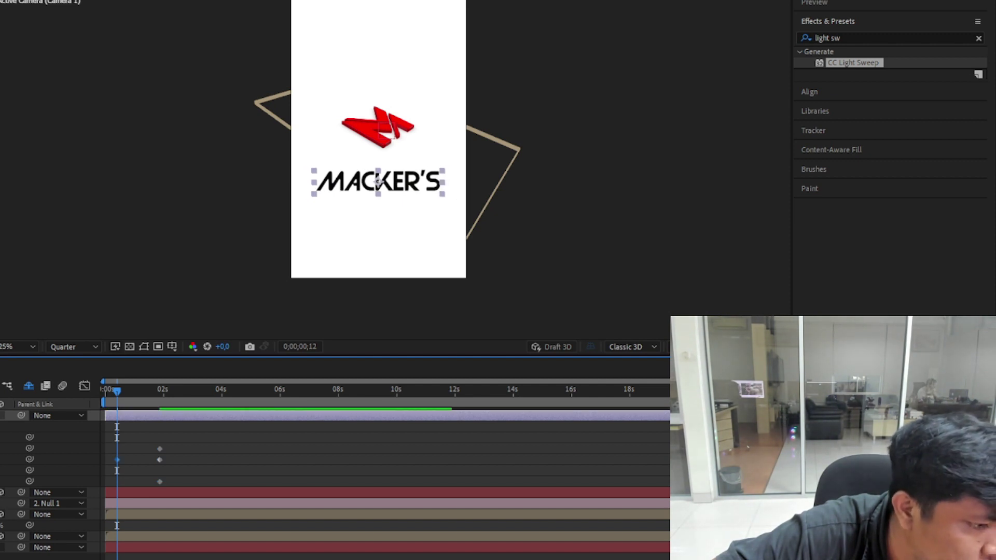
{"action": "left_click_drag", "start_coordinate": [380, 182], "coordinate": [379, 195]}
{"action": "key", "text": "ctrl+z"}
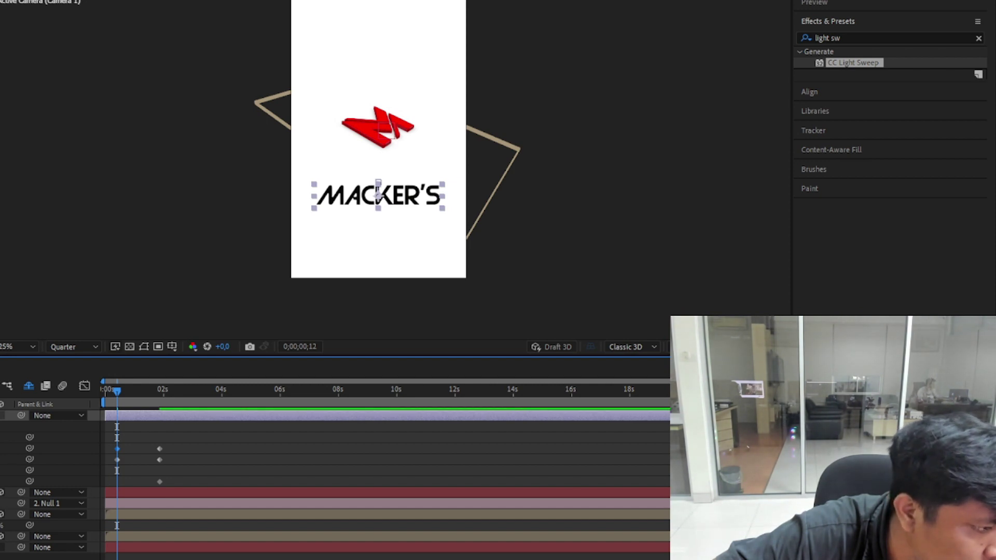
{"action": "left_click_drag", "start_coordinate": [2, 482], "coordinate": [0, 481]}
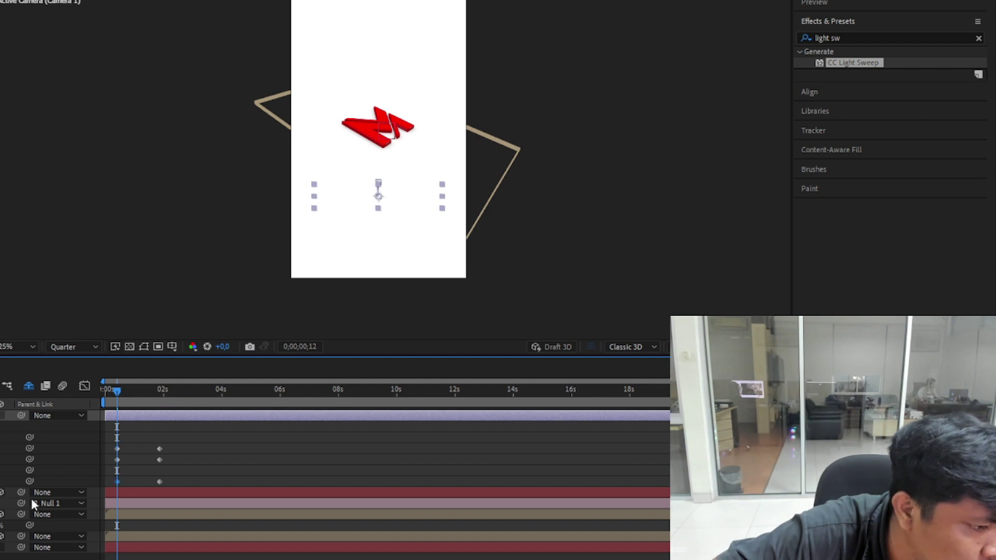
Delay the wordmark's starting opacity keyframe slightly, apply Easy Ease to all its keyframes and preview the entrance.
{"action": "left_click_drag", "start_coordinate": [117, 482], "coordinate": [107, 447]}
{"action": "key", "text": "F9"}
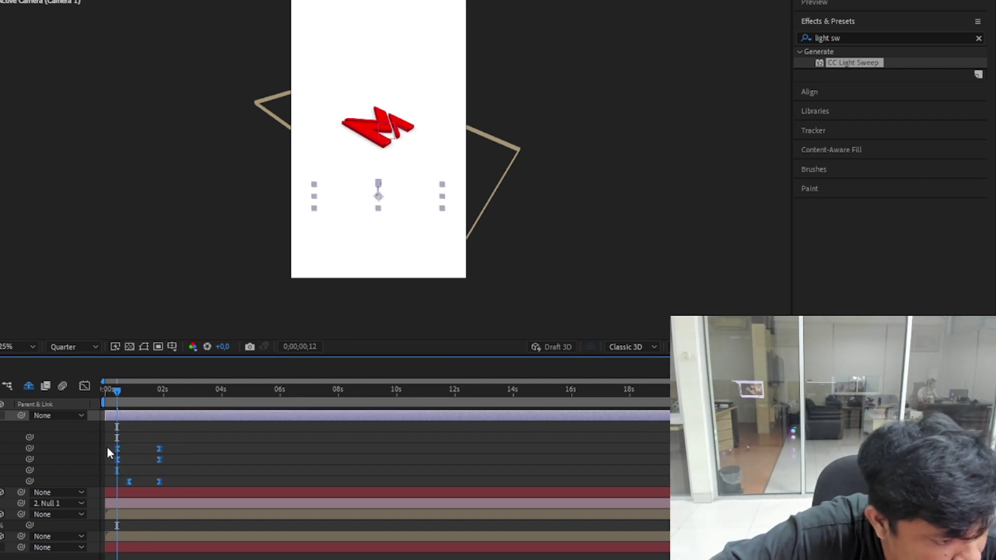
{"action": "key", "text": "space"}
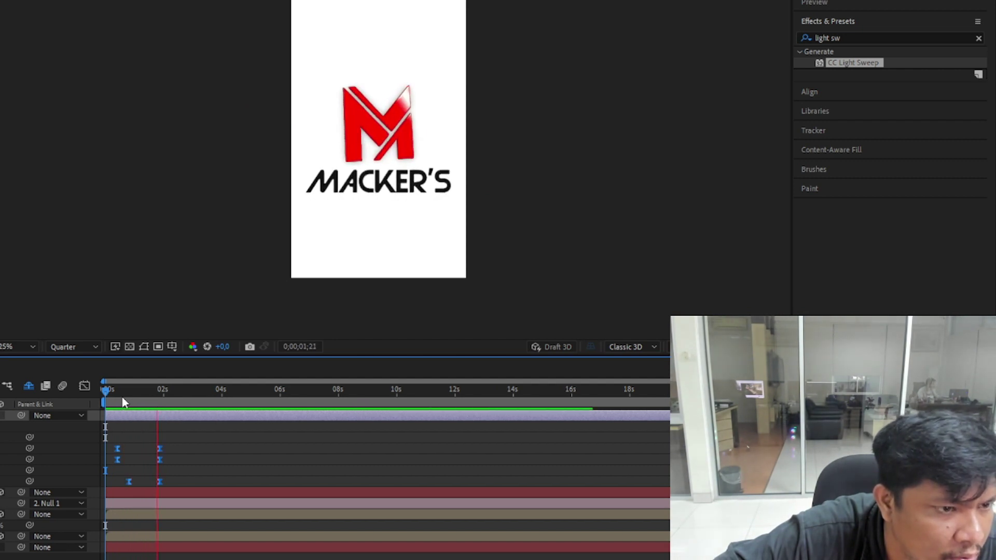
{"action": "key", "text": "space"}
Delete both scale keyframes of the wordmark and replay the animation with only its position and opacity changing.
{"action": "left_click_drag", "start_coordinate": [150, 391], "coordinate": [143, 423]}
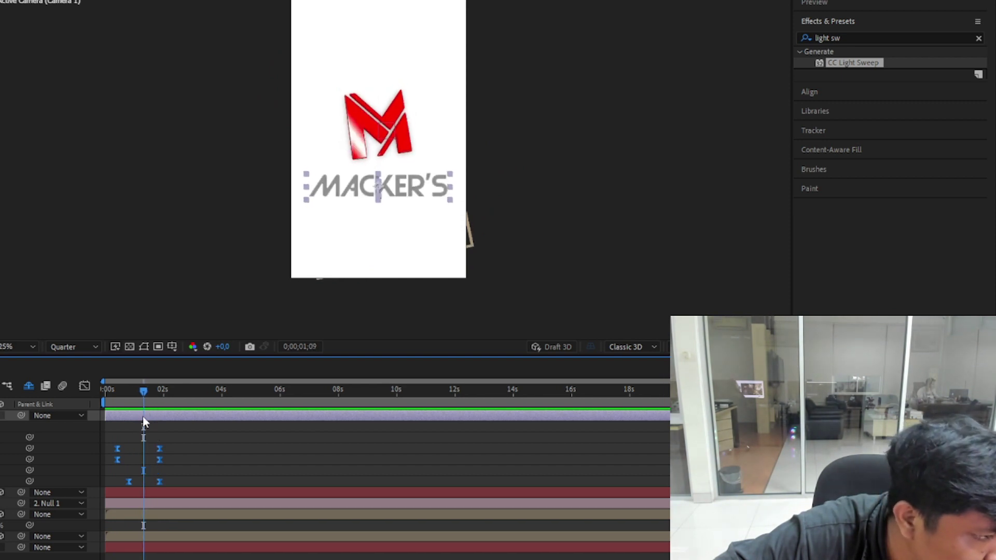
{"action": "left_click_drag", "start_coordinate": [108, 456], "coordinate": [166, 469]}
{"action": "key", "text": "Delete"}
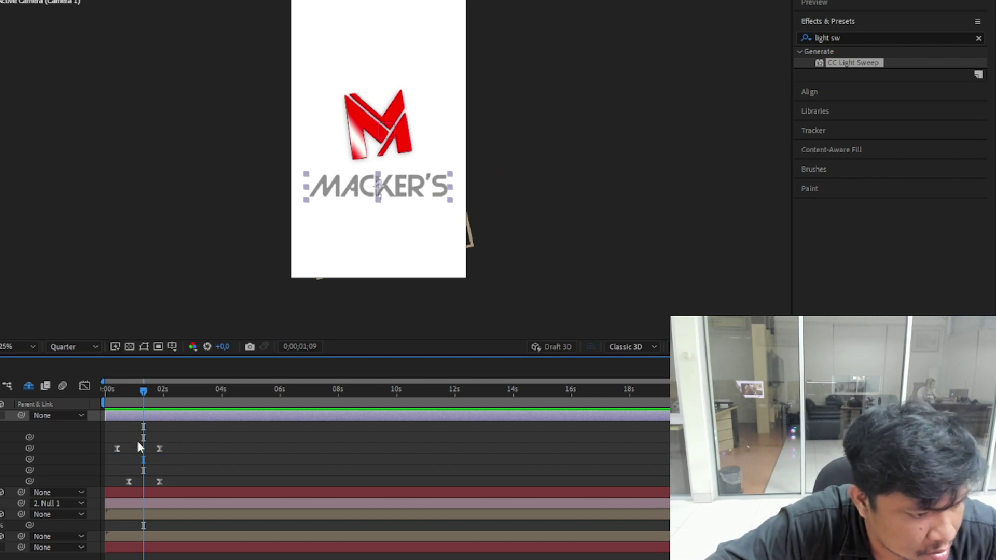
{"action": "left_click", "coordinate": [114, 389]}
{"action": "key", "text": "space"}
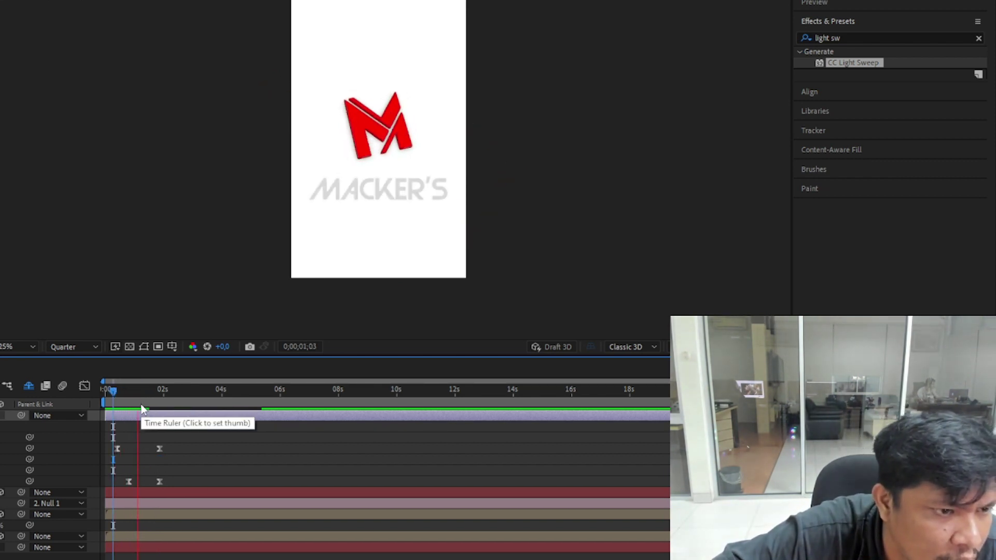
{"action": "key", "text": "space"}
Adjust the wordmark's position and opacity keyframes in the speed graph so the fade starts slightly later and both end slightly sooner.
{"action": "left_click_drag", "start_coordinate": [158, 390], "coordinate": [124, 390]}
{"action": "left_click_drag", "start_coordinate": [111, 437], "coordinate": [167, 481]}
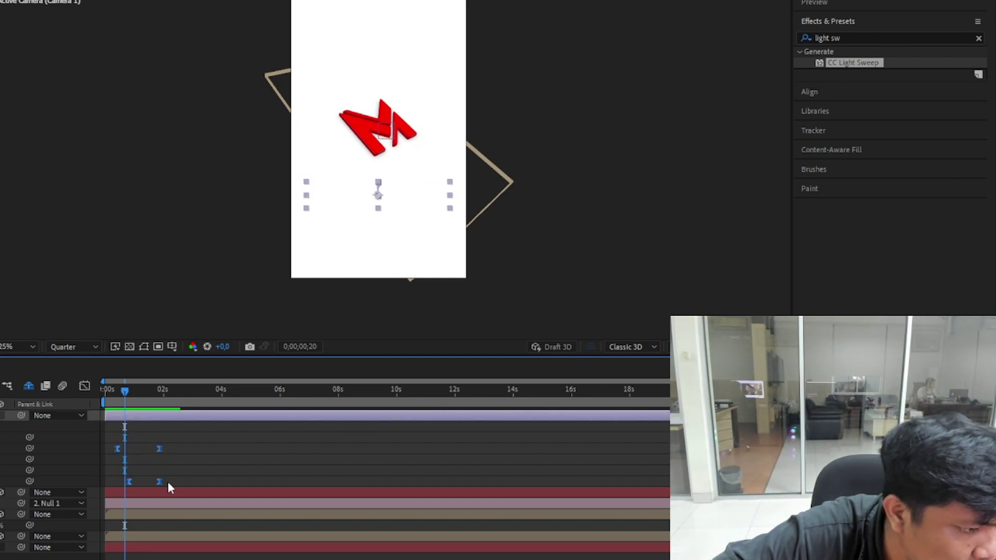
{"action": "left_click", "coordinate": [85, 385]}
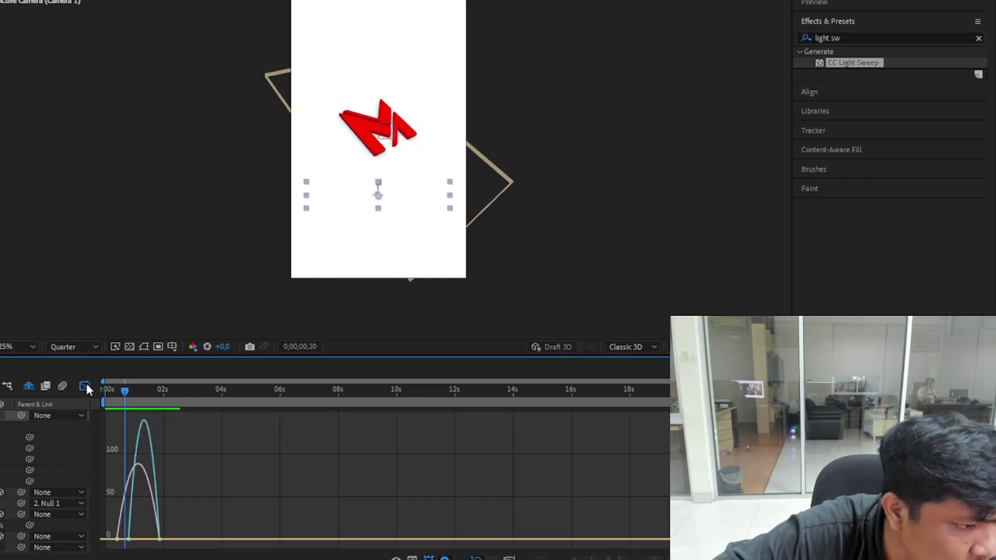
{"action": "left_click", "coordinate": [158, 539]}
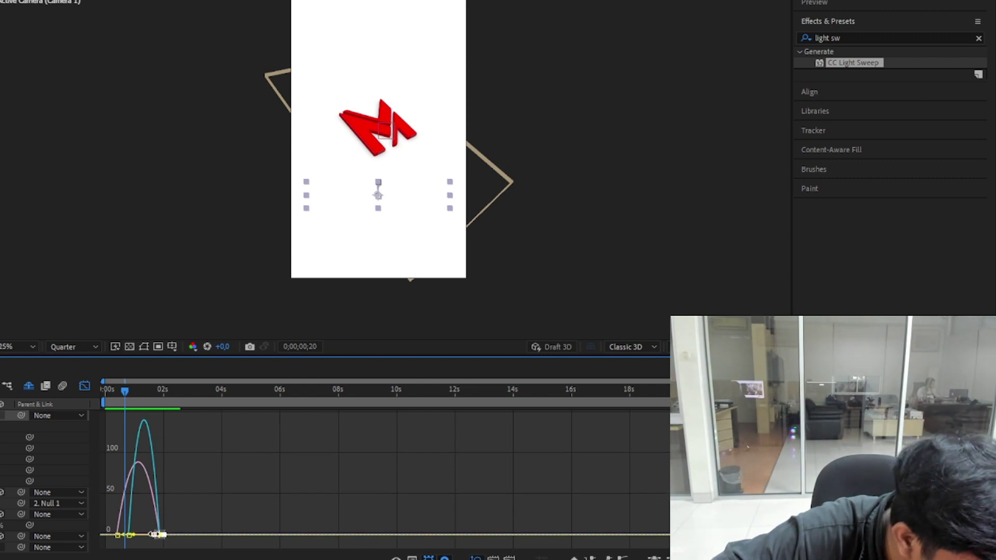
{"action": "left_click_drag", "start_coordinate": [154, 535], "coordinate": [138, 536]}
{"action": "left_click", "coordinate": [116, 535]}
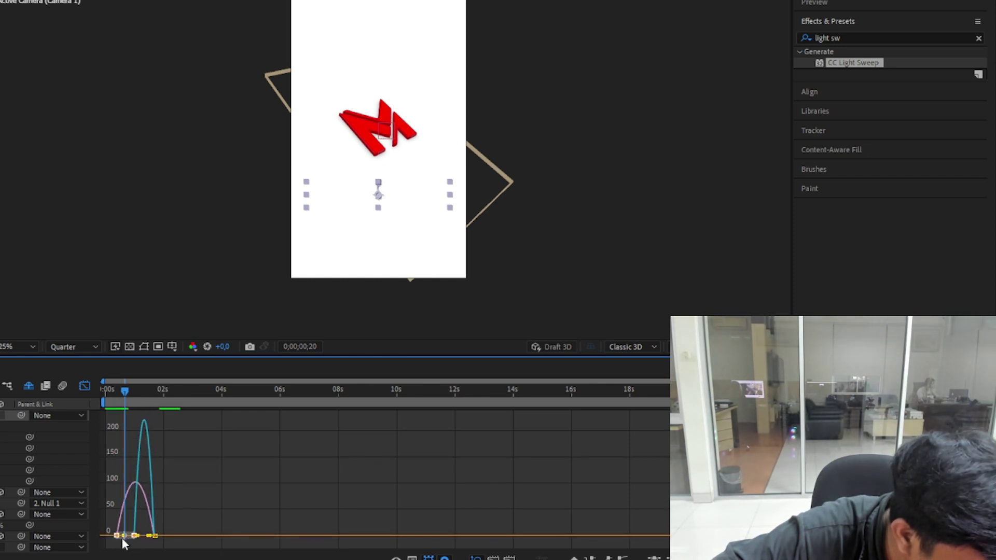
{"action": "left_click", "coordinate": [117, 535]}
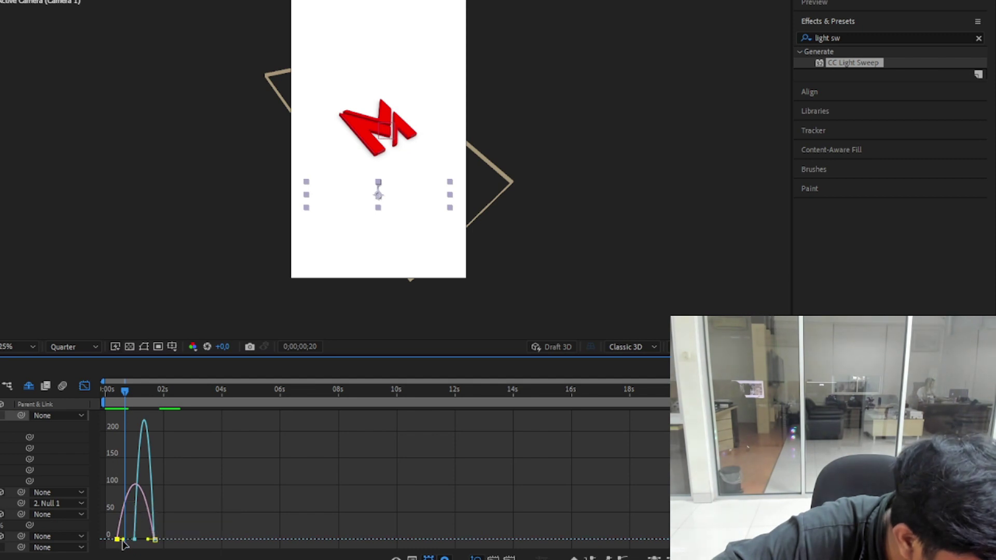
{"action": "left_click_drag", "start_coordinate": [124, 540], "coordinate": [128, 543]}
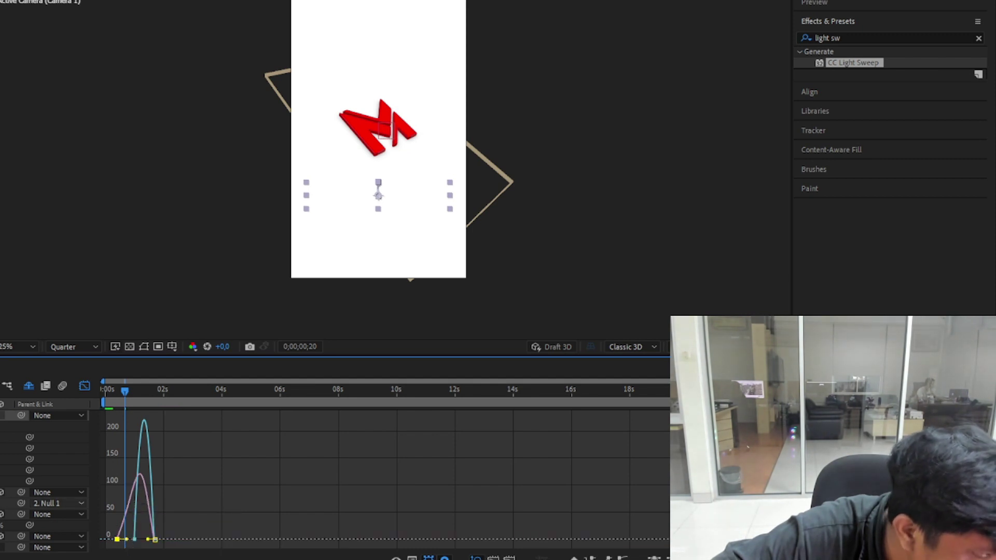
{"action": "key", "text": "ctrl+z"}
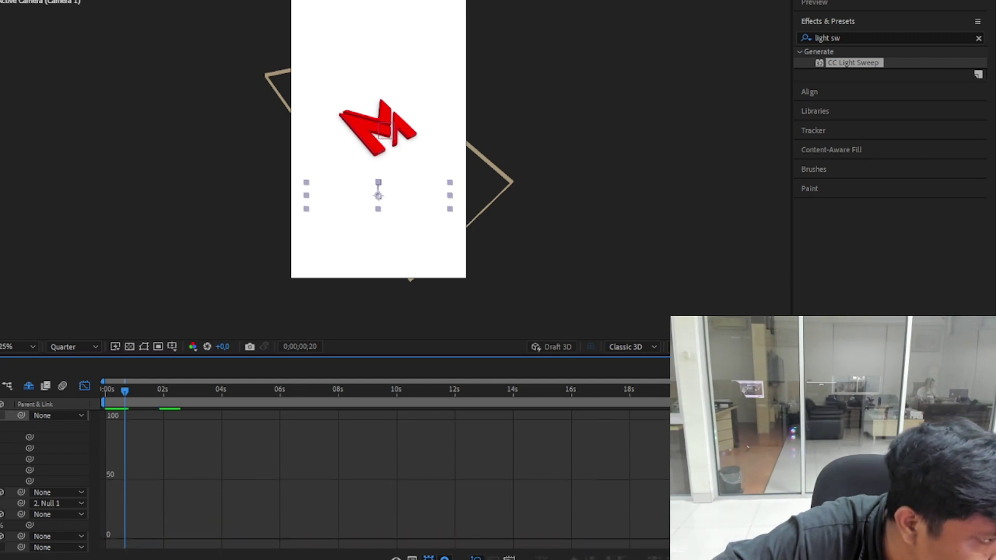
Return to the layer bar view with the wordmark's properties collapsed and preview the logo animation from the start, including at enlarged size.
{"action": "left_click", "coordinate": [0, 426]}
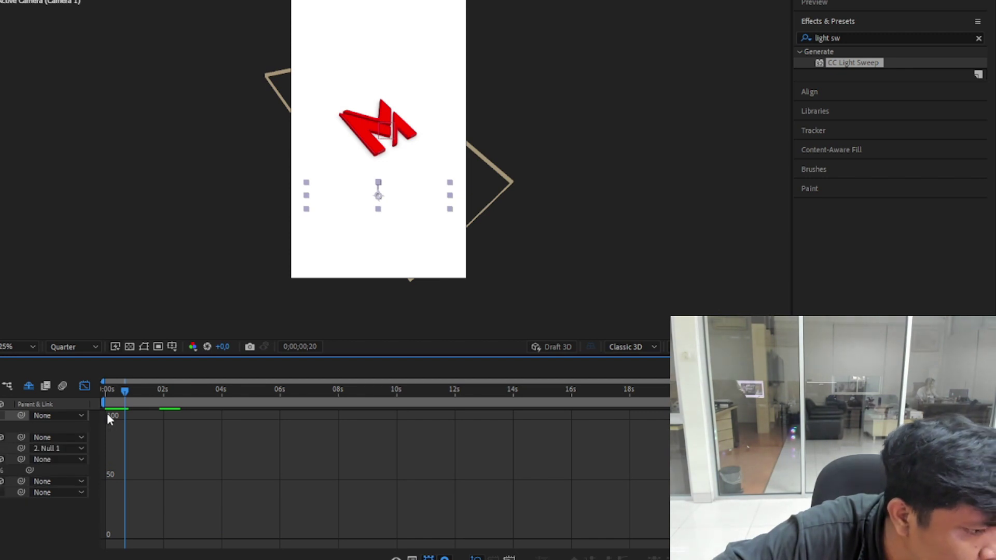
{"action": "key", "text": "shift+F3"}
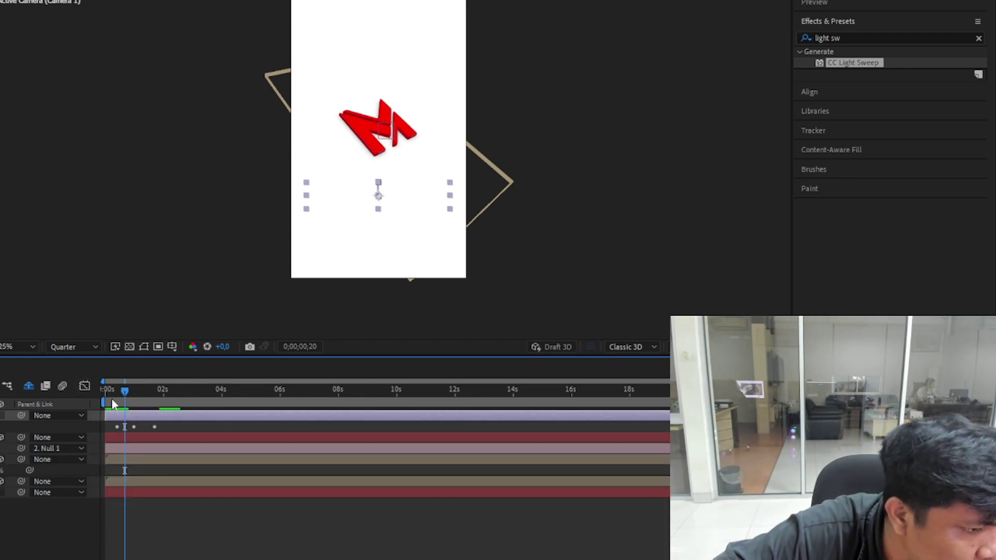
{"action": "left_click_drag", "start_coordinate": [112, 394], "coordinate": [93, 393]}
{"action": "key", "text": "space"}
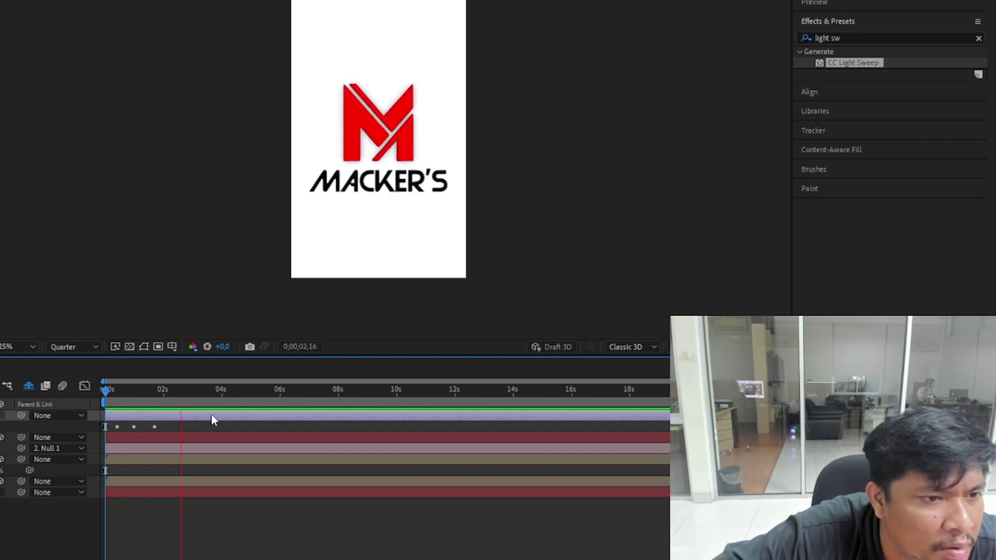
{"action": "key", "text": "space"}
{"action": "left_click_drag", "start_coordinate": [160, 395], "coordinate": [70, 391]}
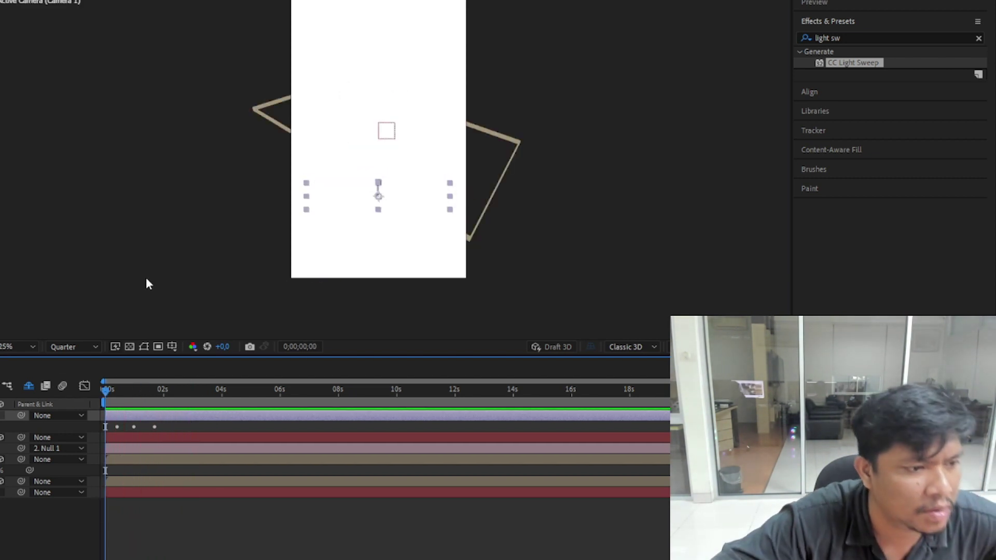
{"action": "key", "text": "space"}
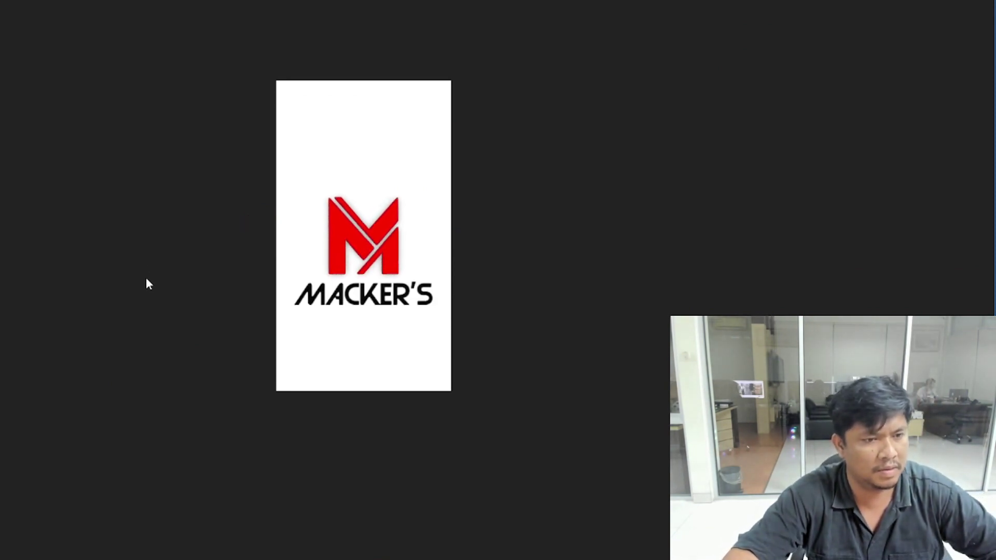
{"action": "key", "text": "space"}
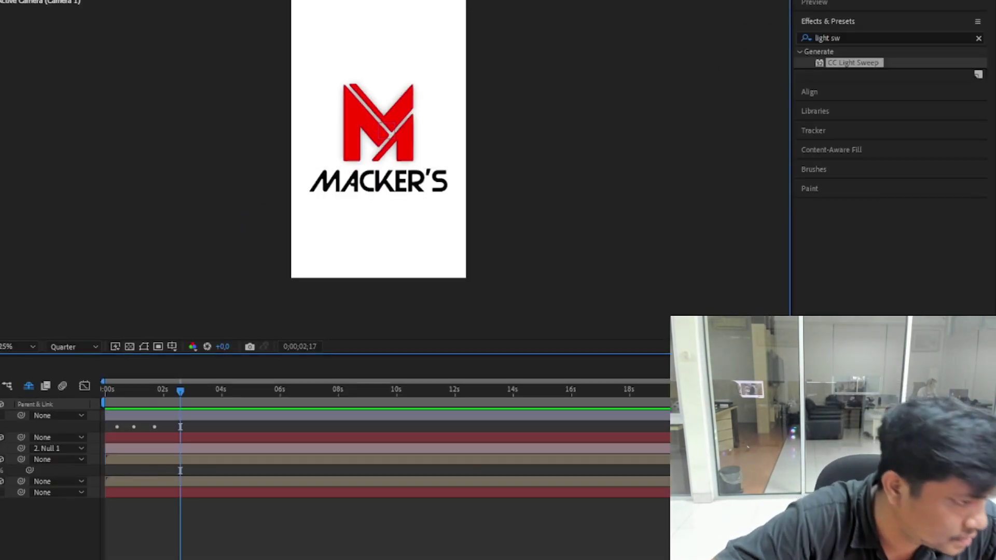
Apply CC Light Sweep to the MACKER'S wordmark, place its center below the wordmark's first letter and show its settings in the timeline.
{"action": "left_click", "coordinate": [395, 424]}
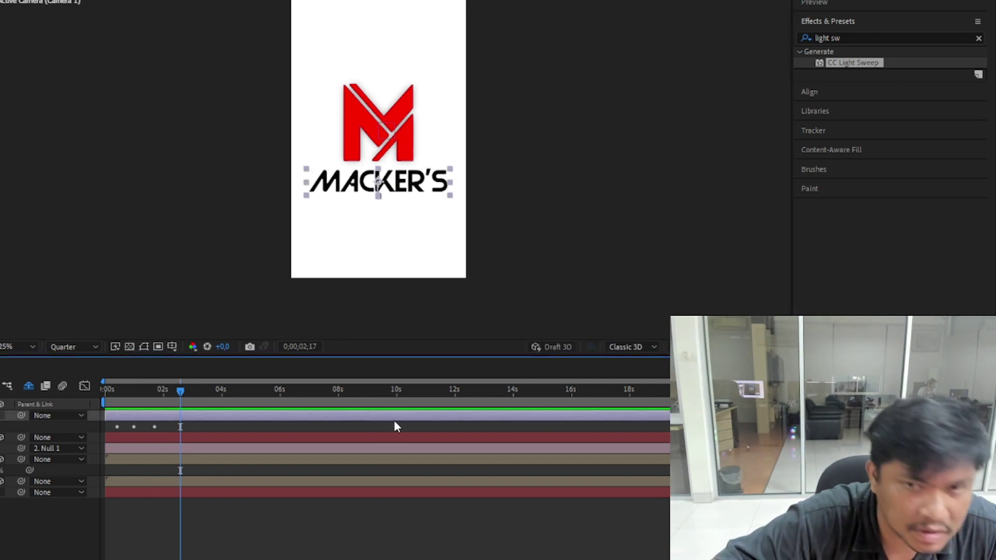
{"action": "left_click_drag", "start_coordinate": [823, 60], "coordinate": [805, 416]}
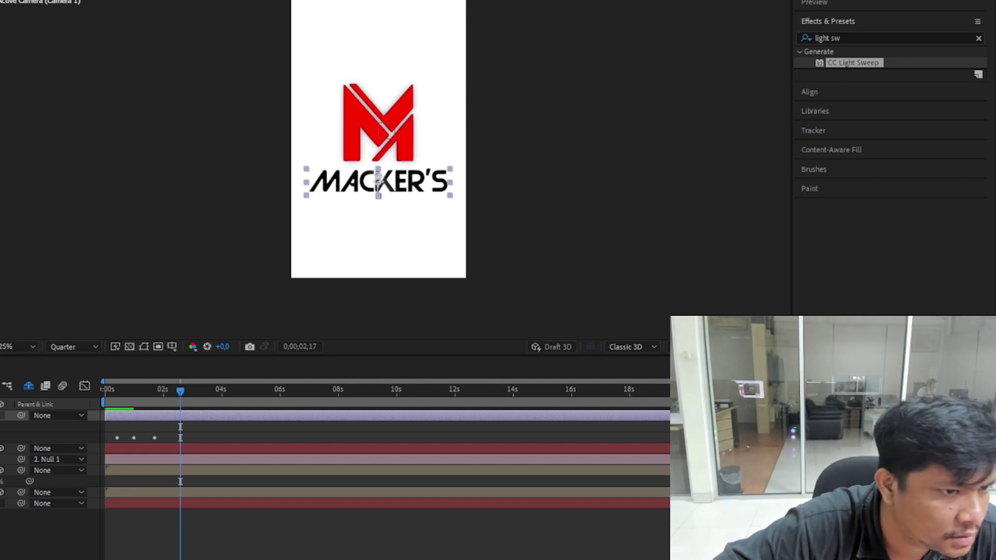
{"action": "left_click", "coordinate": [309, 215]}
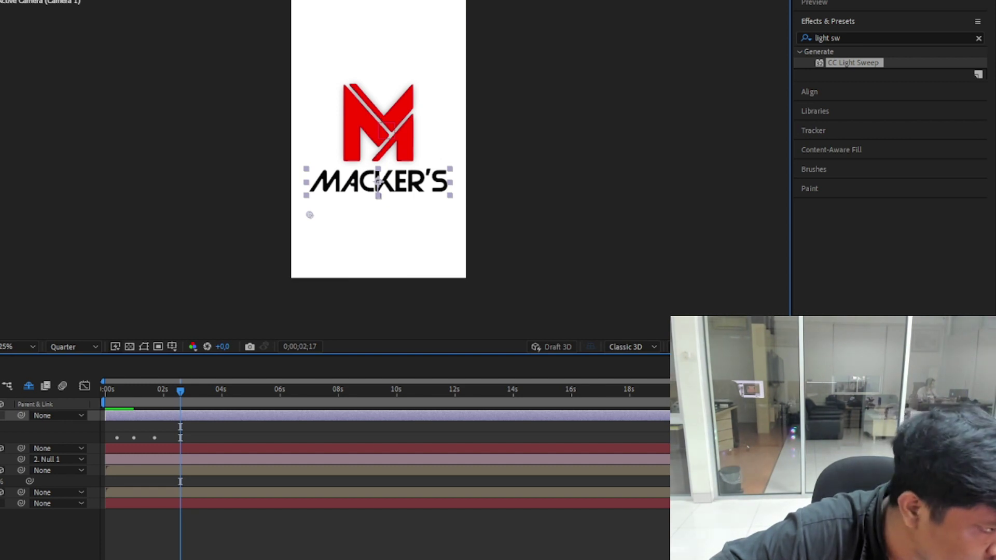
{"action": "left_click", "coordinate": [1, 427]}
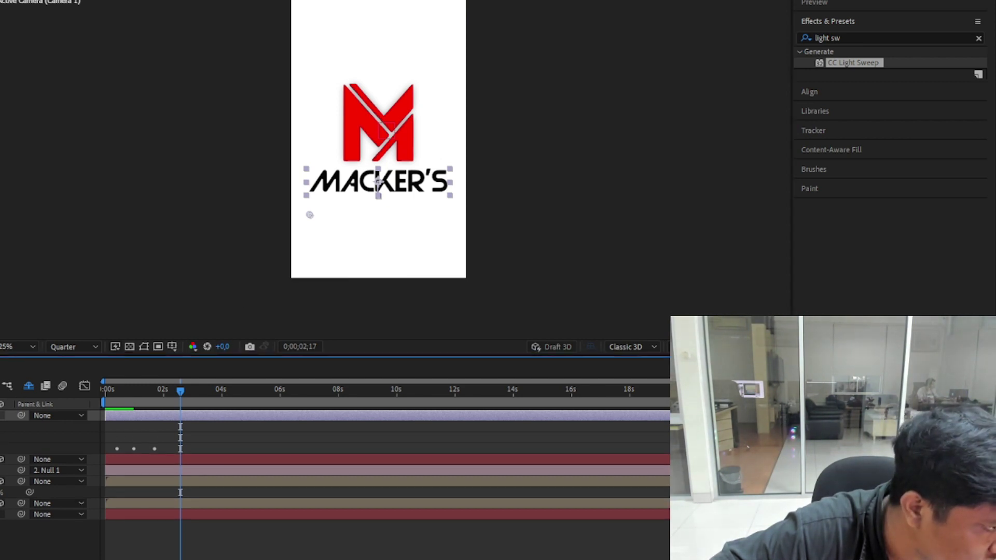
{"action": "key", "text": "u"}
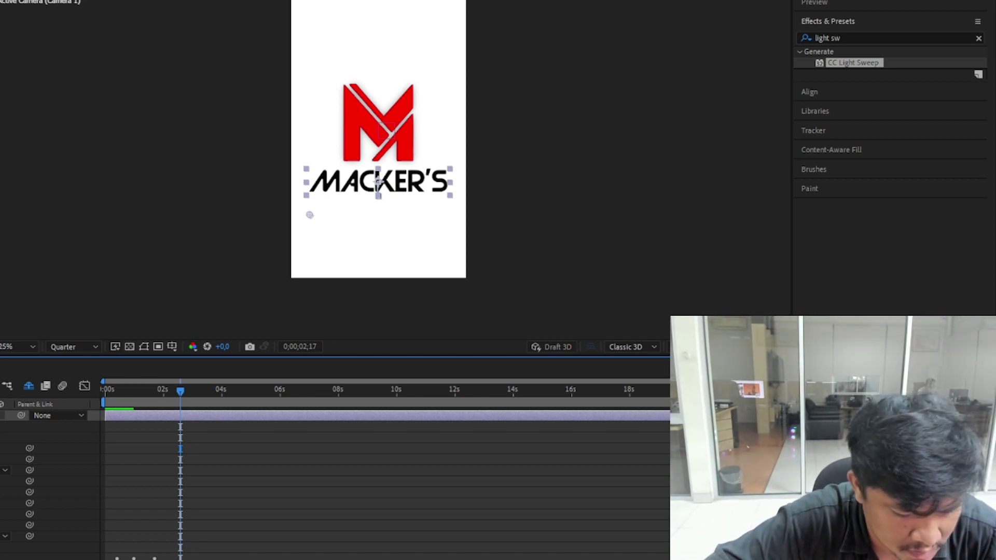
{"action": "left_click", "coordinate": [1, 504]}
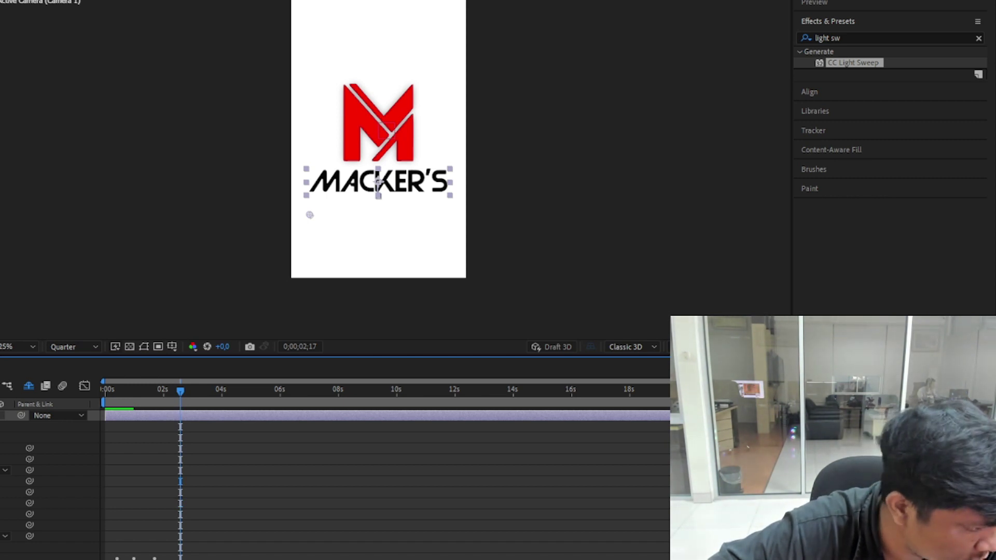
{"action": "key", "text": "F2"}
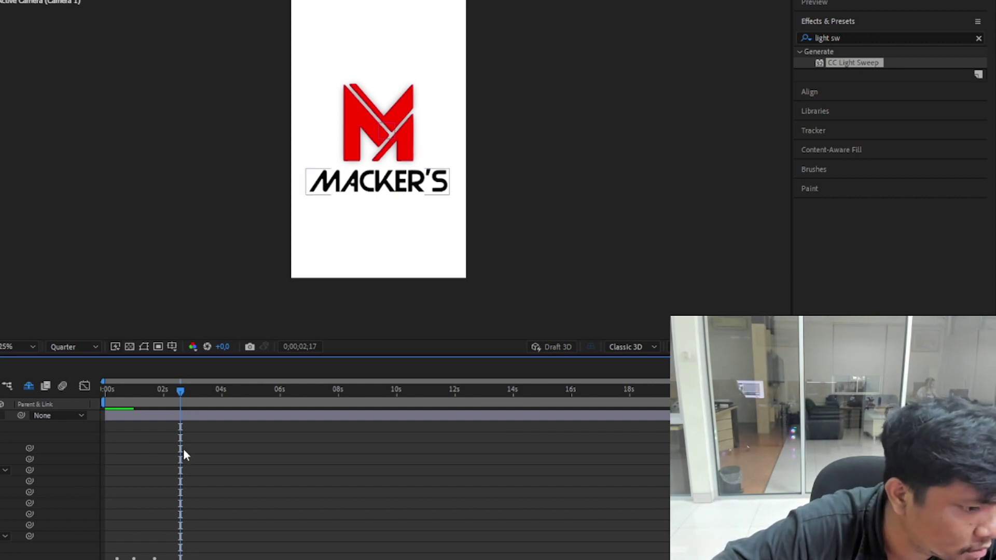
Keyframe the light sweep center from below the wordmark's first letter at 0;00;01;17 to above its last letter at 0;00;01;29.
{"action": "left_click_drag", "start_coordinate": [183, 393], "coordinate": [151, 410]}
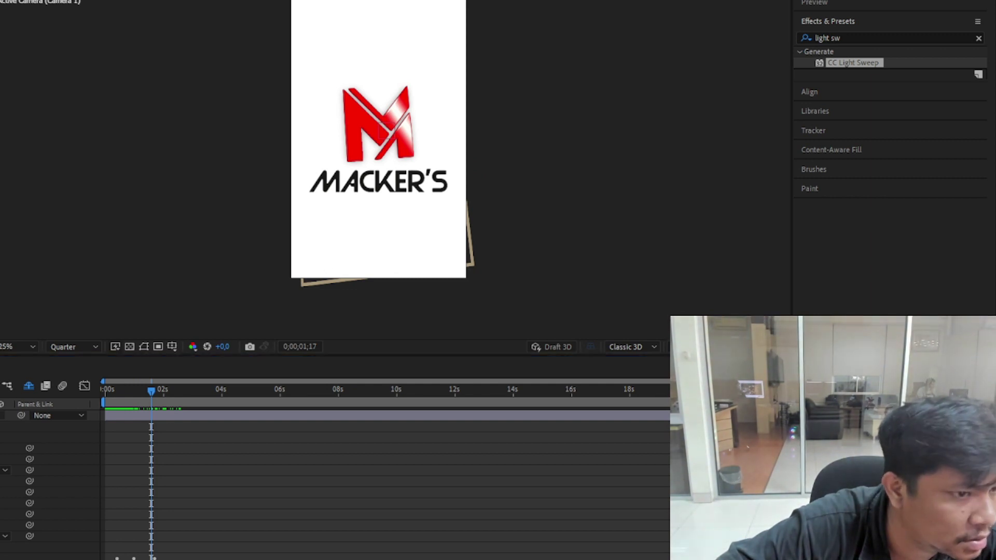
{"action": "left_click", "coordinate": [380, 183]}
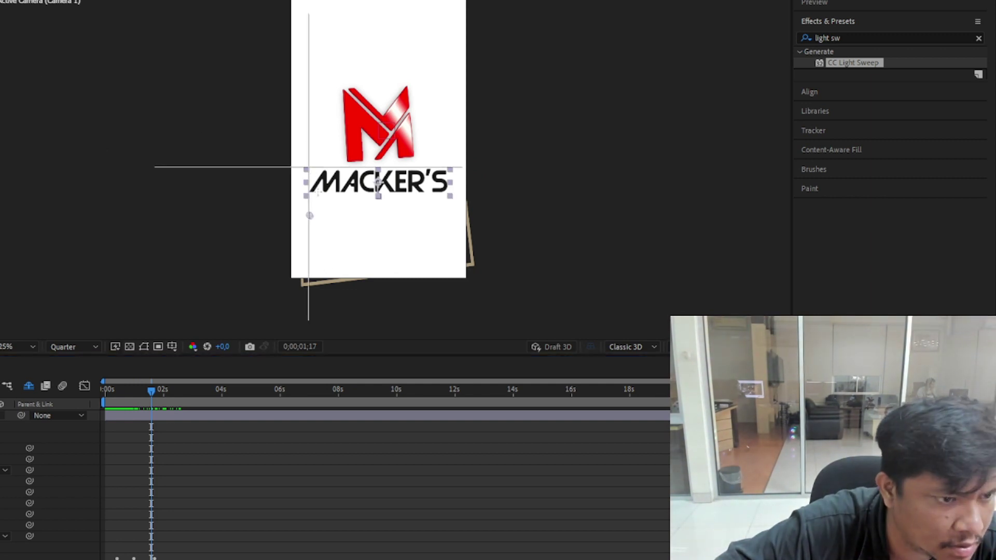
{"action": "left_click", "coordinate": [307, 223]}
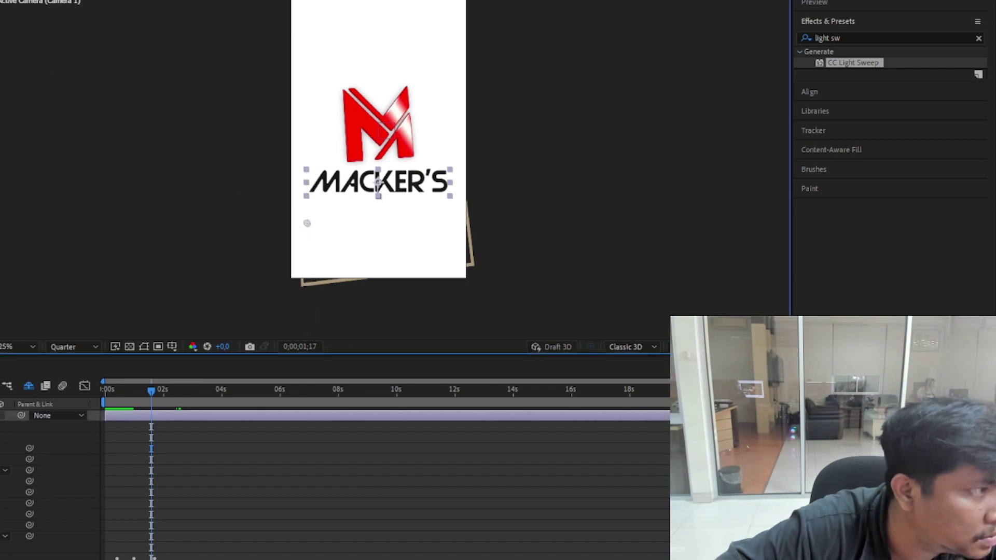
{"action": "left_click", "coordinate": [0, 20]}
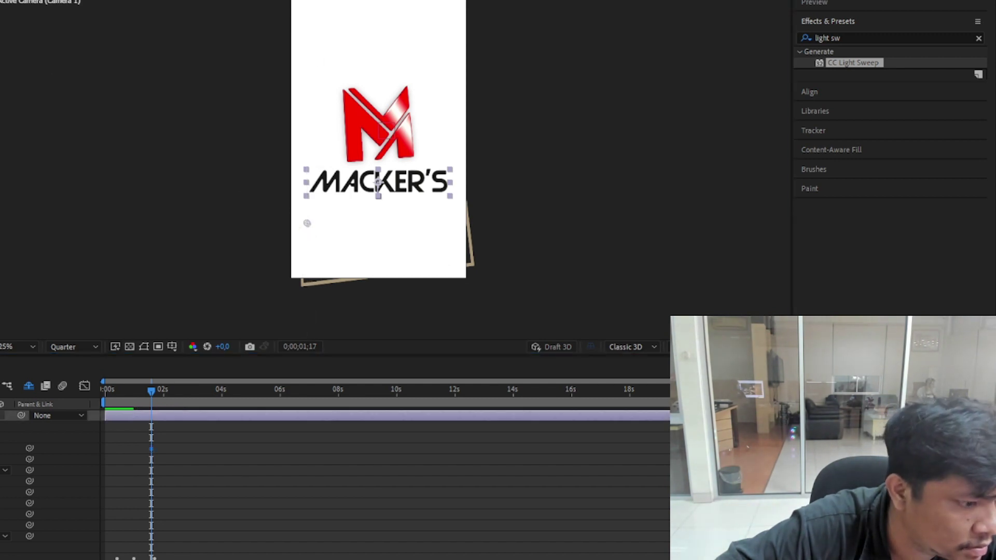
{"action": "left_click_drag", "start_coordinate": [151, 391], "coordinate": [164, 395]}
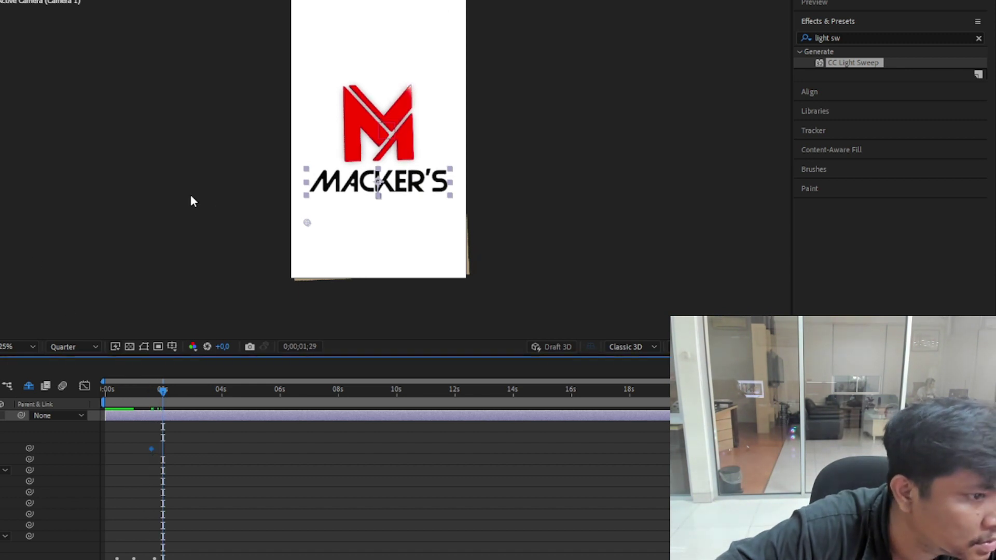
{"action": "left_click_drag", "start_coordinate": [307, 223], "coordinate": [459, 166]}
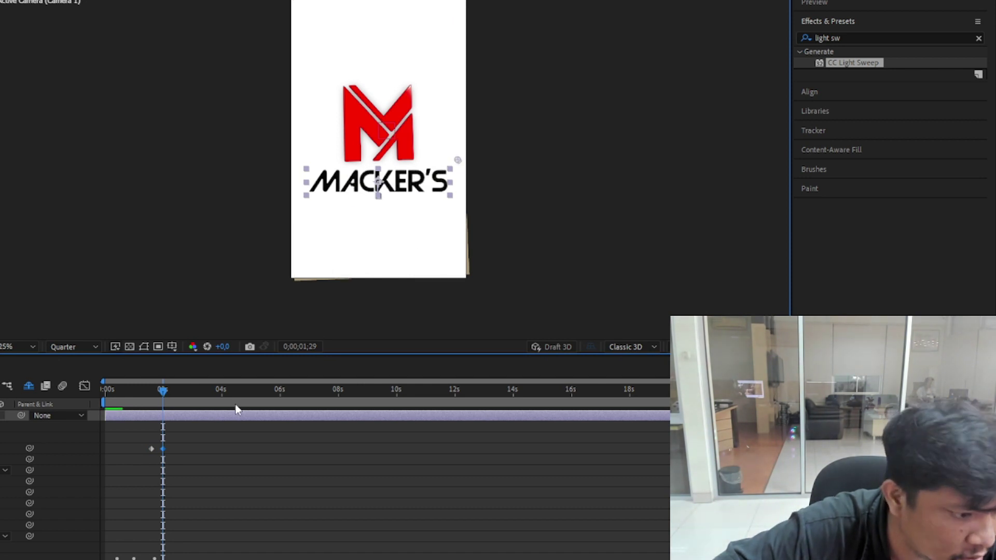
Easy Ease both light sweep center keyframes and extend their influence handles in the speed graph for a sharp mid-sweep peak.
{"action": "left_click_drag", "start_coordinate": [175, 446], "coordinate": [143, 434]}
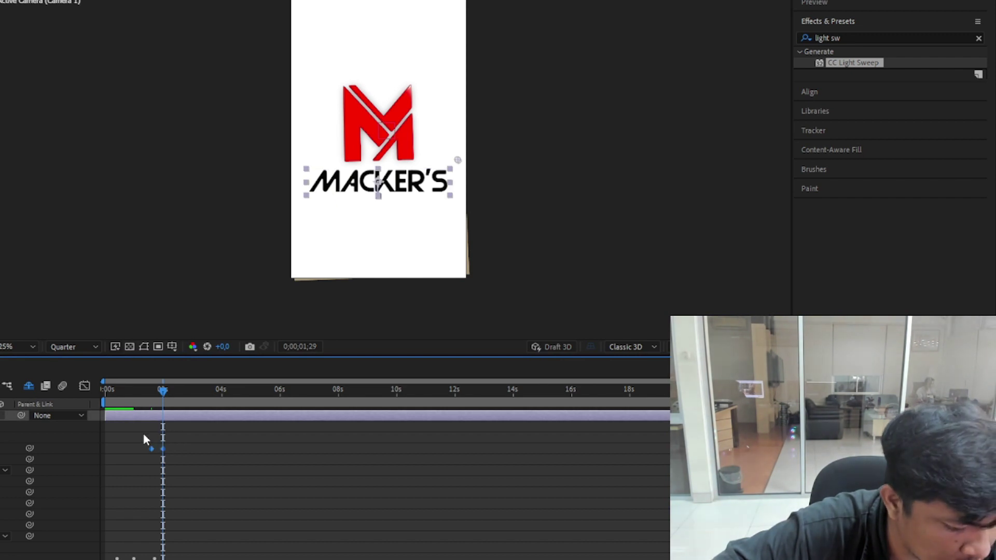
{"action": "left_click", "coordinate": [83, 386]}
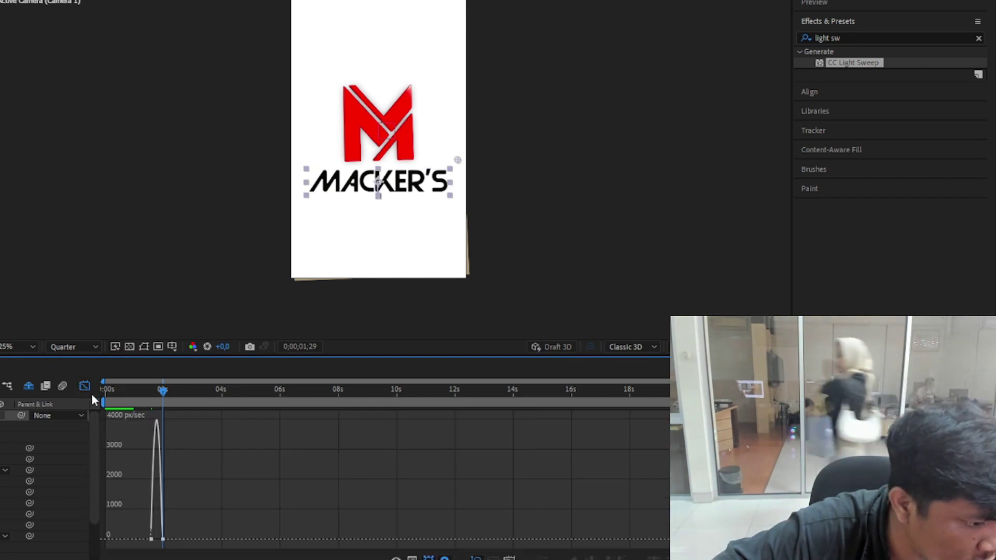
{"action": "left_click", "coordinate": [164, 541]}
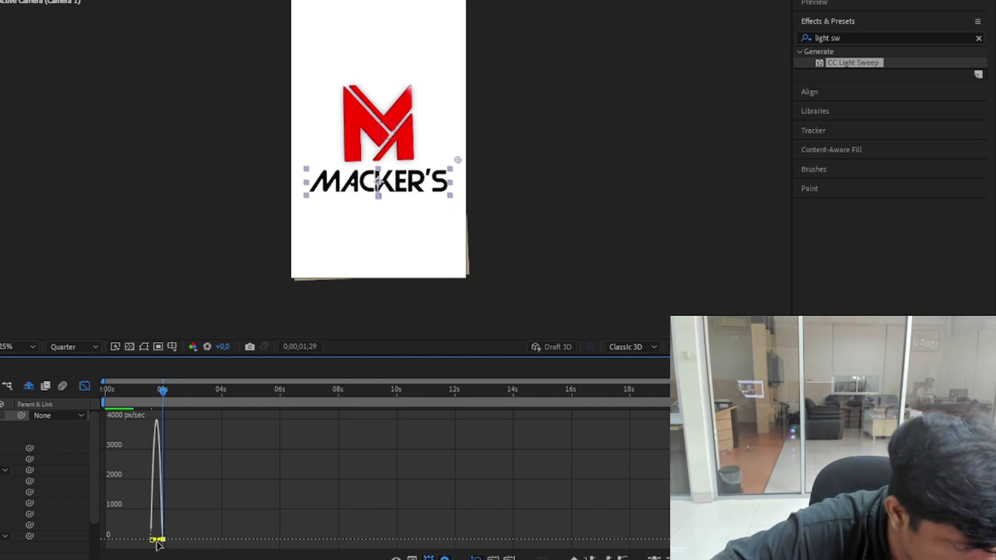
{"action": "left_click_drag", "start_coordinate": [161, 559], "coordinate": [250, 541]}
{"action": "left_click", "coordinate": [239, 539]}
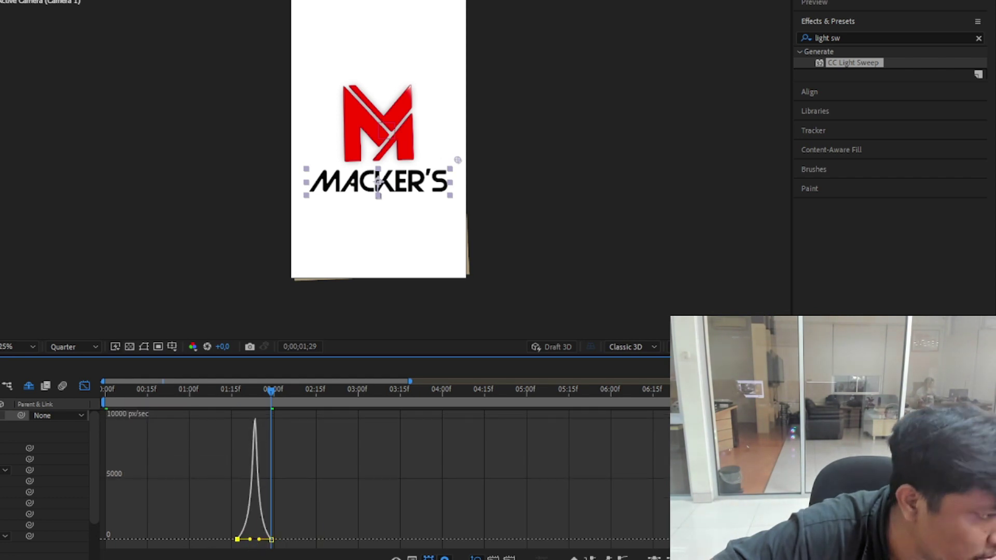
Close the speed graph, preview the animation from the start with the light sweep, and reveal the wordmark's keyframes again.
{"action": "key", "text": "u"}
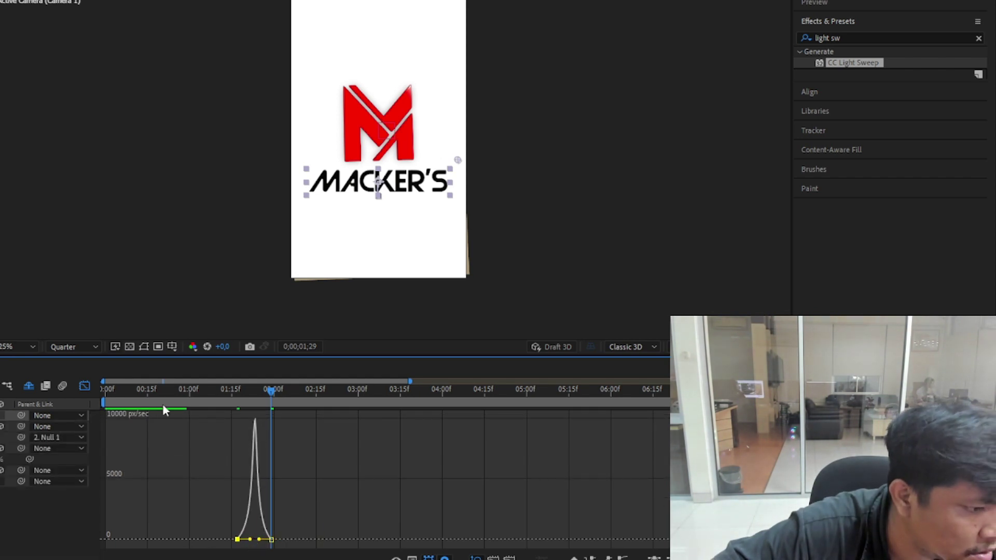
{"action": "left_click", "coordinate": [86, 387]}
{"action": "left_click_drag", "start_coordinate": [144, 392], "coordinate": [30, 392]}
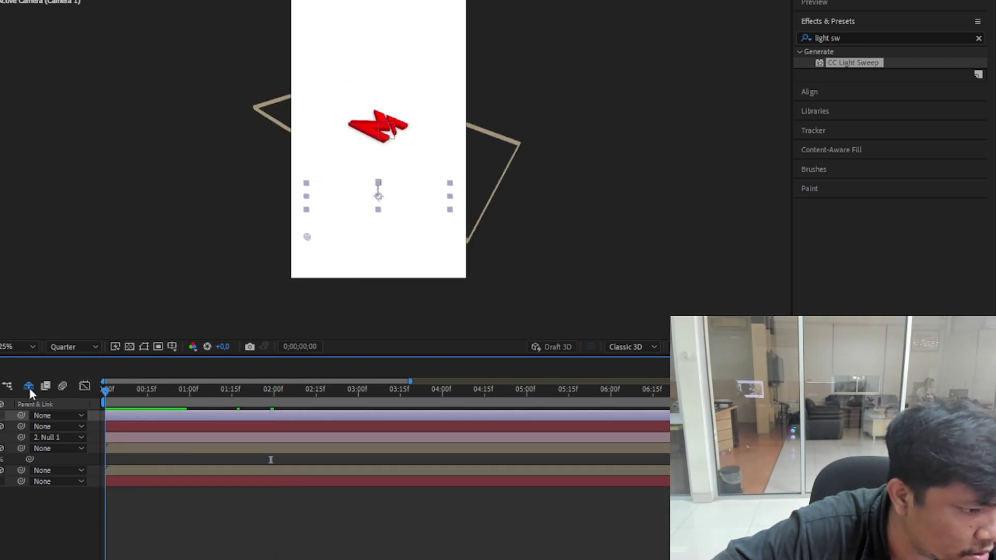
{"action": "key", "text": "space"}
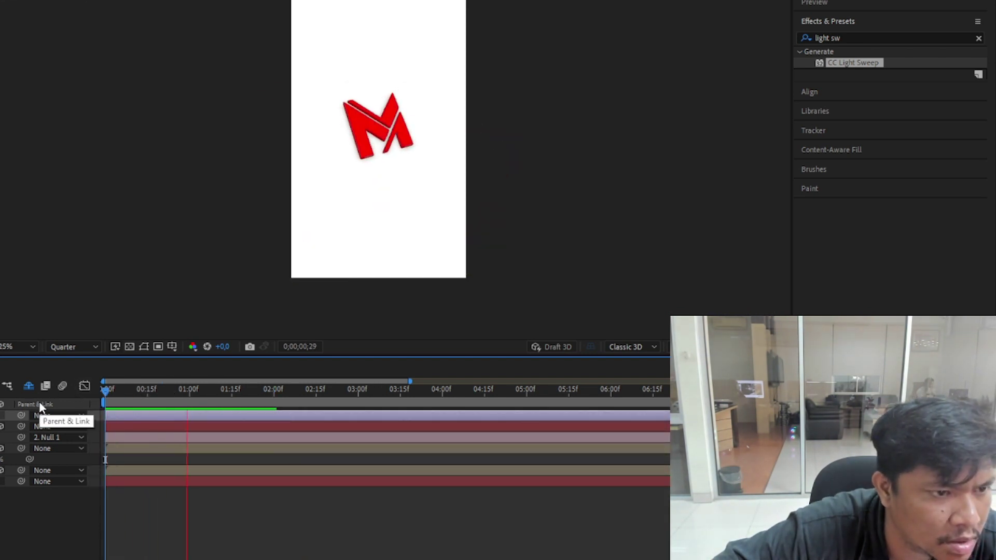
{"action": "left_click", "coordinate": [92, 444]}
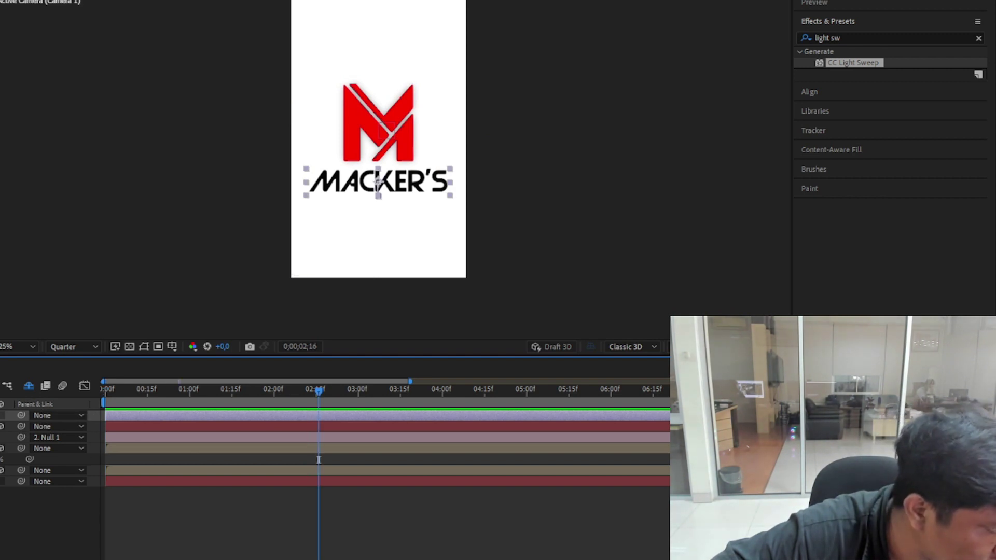
{"action": "key", "text": "u"}
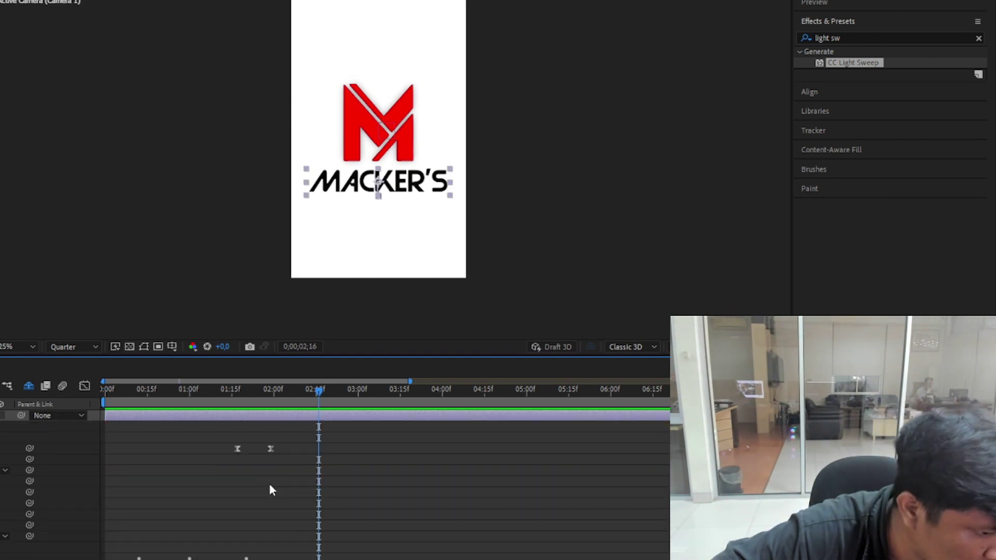
Soften the light sweep center's speed curve by shortening both keyframes' influence, move its end keyframe to about 0;00;02;01, and preview the animation.
{"action": "left_click_drag", "start_coordinate": [300, 467], "coordinate": [232, 430]}
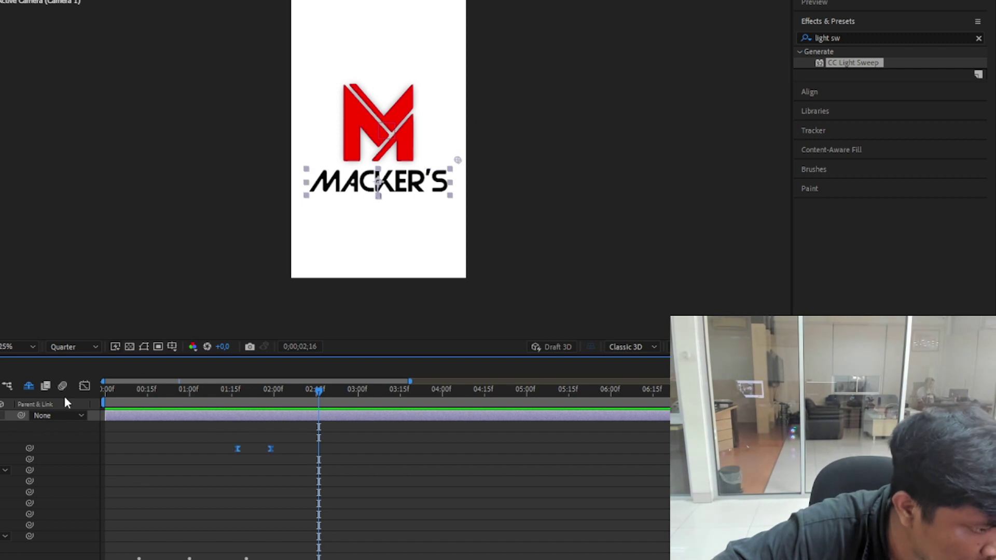
{"action": "left_click", "coordinate": [85, 387]}
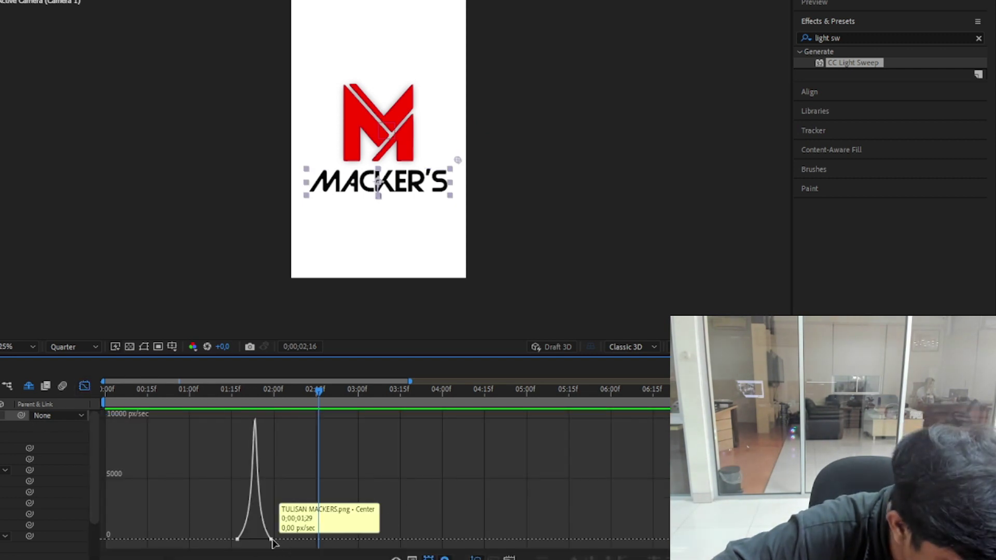
{"action": "left_click_drag", "start_coordinate": [273, 541], "coordinate": [249, 540]}
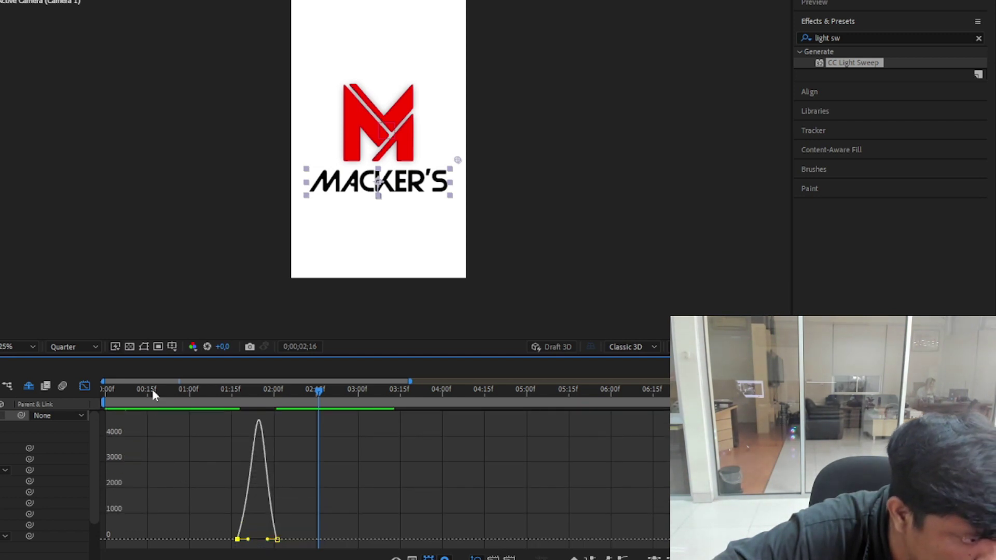
{"action": "left_click_drag", "start_coordinate": [152, 391], "coordinate": [25, 389]}
{"action": "key", "text": "space"}
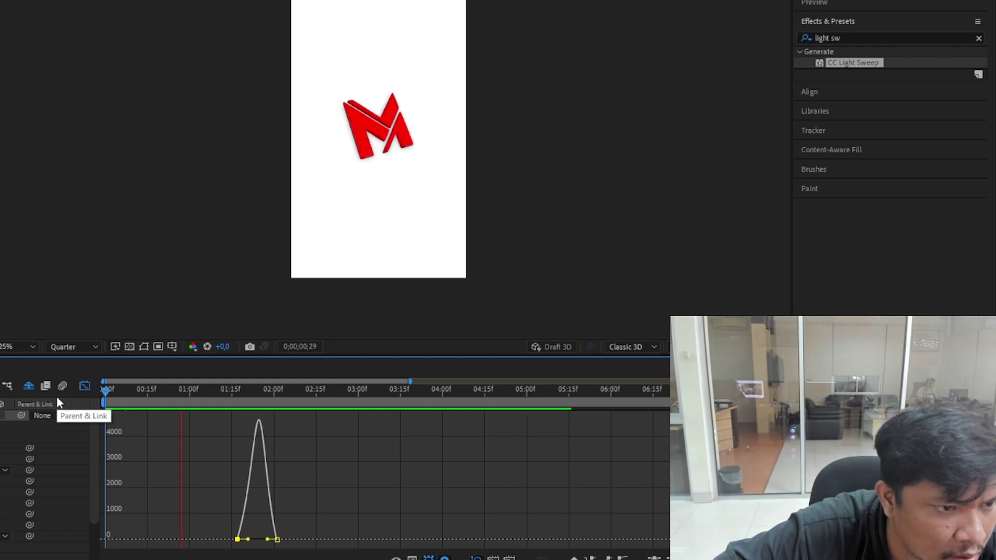
{"action": "key", "text": "space"}
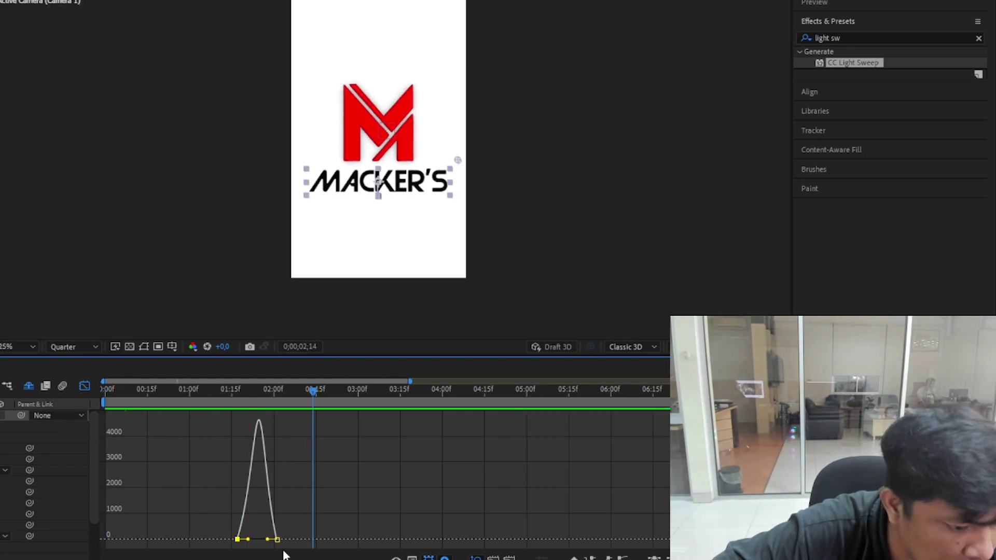
Shorten the light sweep keyframes' influence handles further for a rounder speed curve and preview the animation from near the start.
{"action": "left_click_drag", "start_coordinate": [270, 542], "coordinate": [243, 540]}
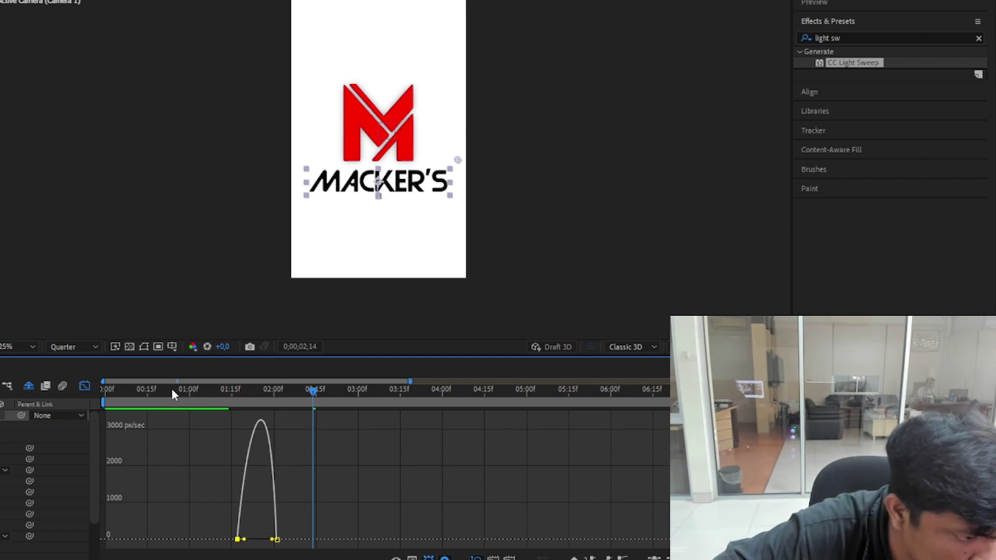
{"action": "left_click", "coordinate": [108, 391]}
{"action": "key", "text": "space"}
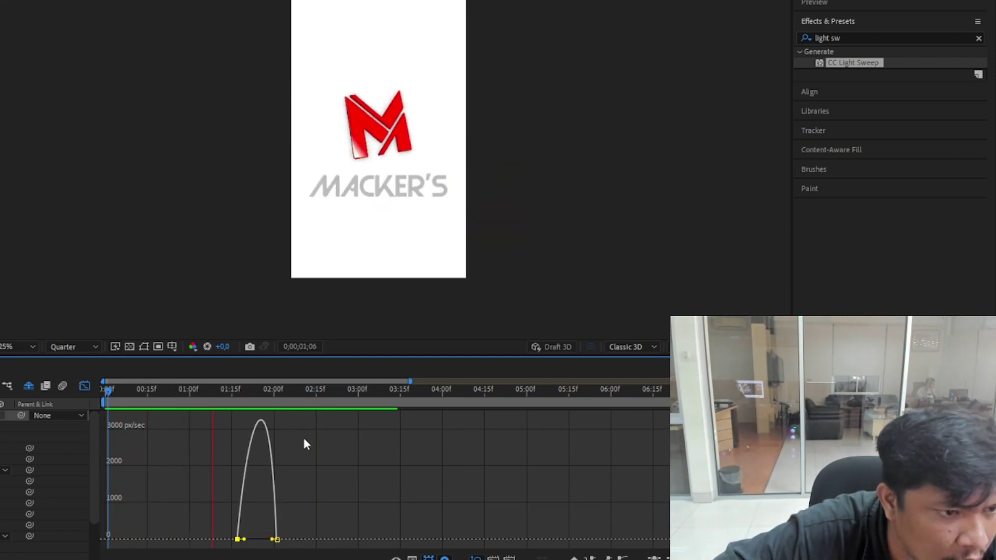
{"action": "key", "text": "space"}
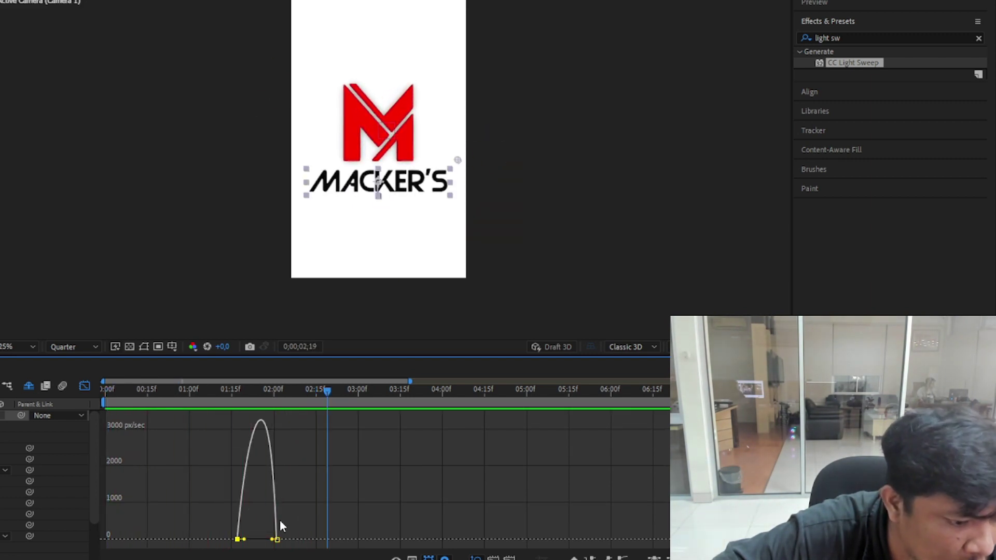
Extend the light sweep by moving its end keyframe to about 0;00;02;08, preview it, then collapse the wordmark's properties and deselect everything.
{"action": "left_click_drag", "start_coordinate": [277, 541], "coordinate": [299, 538]}
{"action": "key", "text": "ctrl+z"}
{"action": "left_click_drag", "start_coordinate": [167, 393], "coordinate": [144, 393]}
{"action": "left_click", "coordinate": [145, 391]}
{"action": "key", "text": "space"}
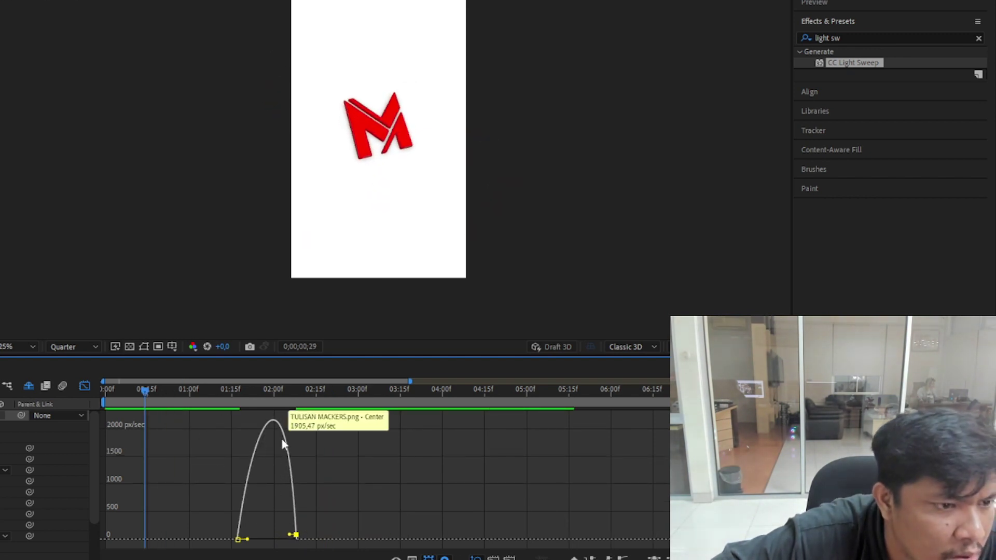
{"action": "key", "text": "space"}
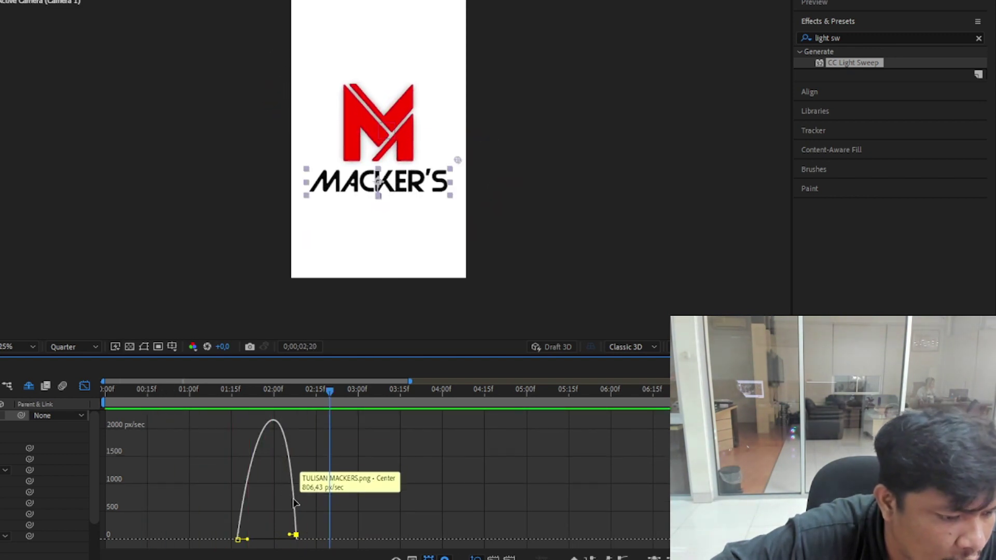
{"action": "key", "text": "u"}
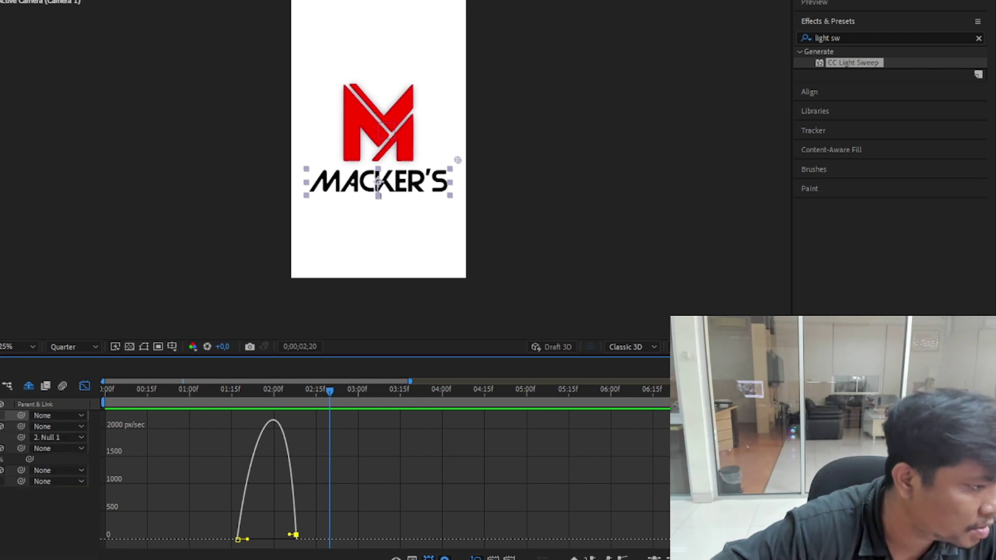
{"action": "key", "text": "ctrl+shift+a"}
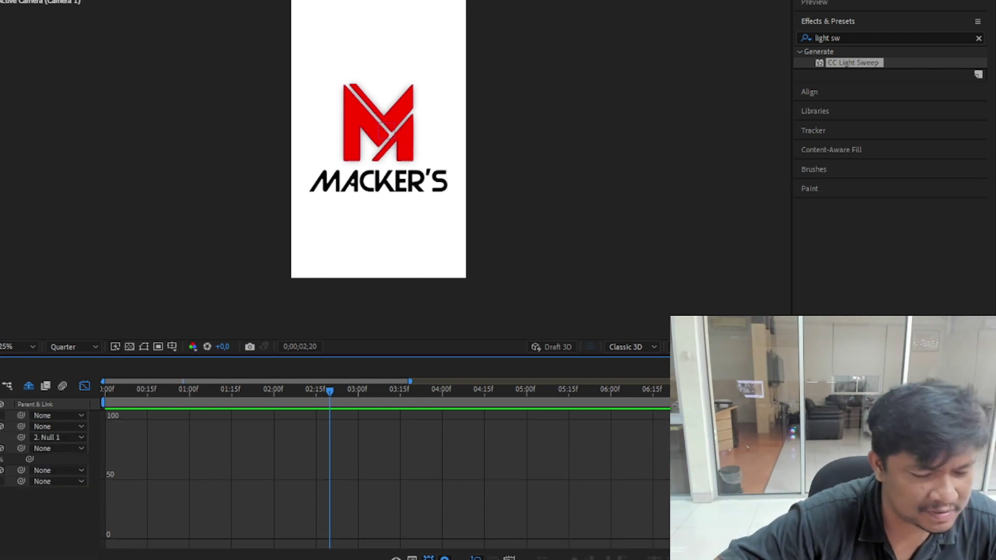